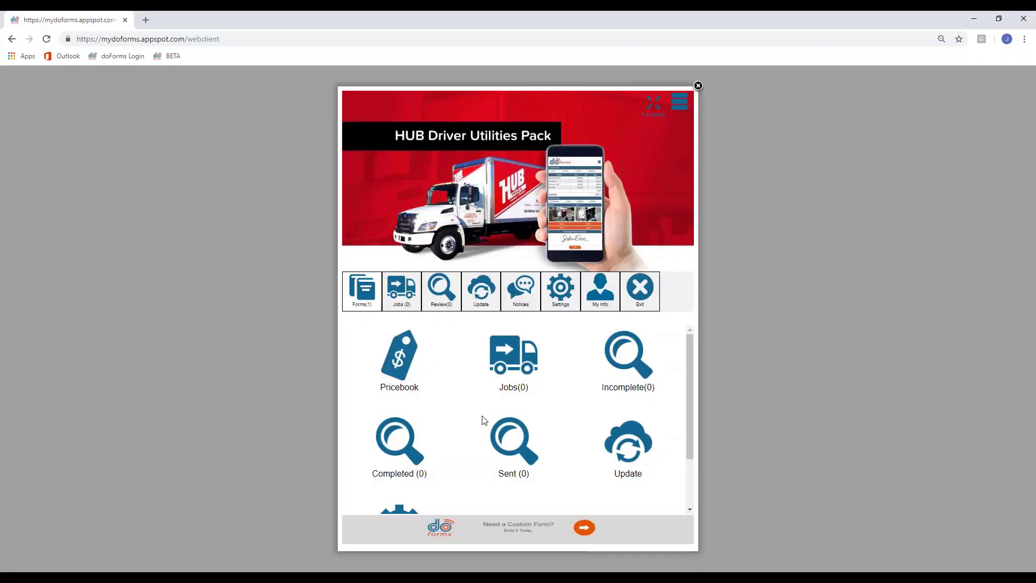
Step: Look over the mobile app's home screen, switch to the doForms account site, and open the mobile app's Appearance settings
scroll(481, 419, "down", 3)
scroll(424, 462, "up", 3)
left_click(305, 532)
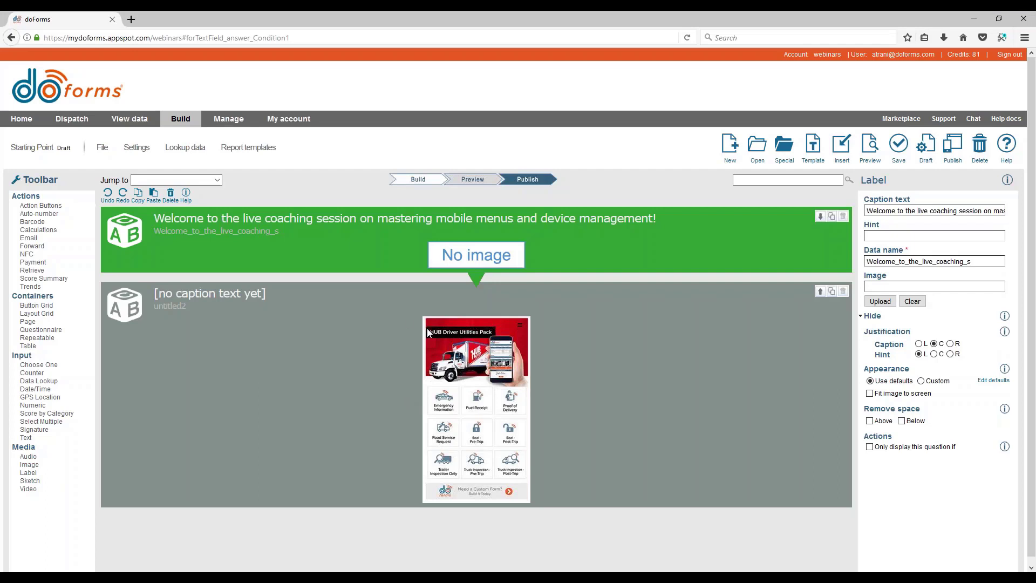
left_click(222, 123)
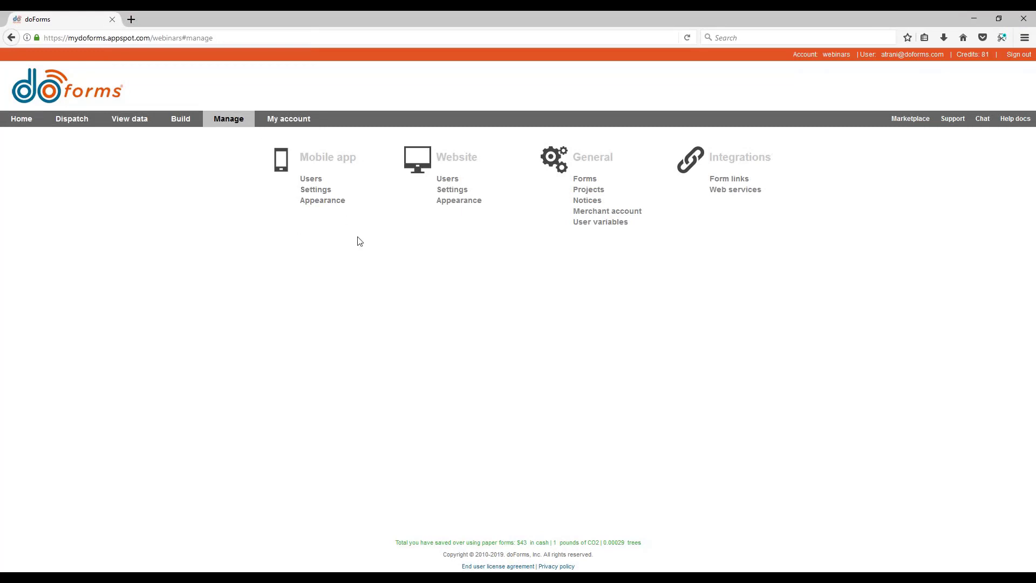
left_click(331, 203)
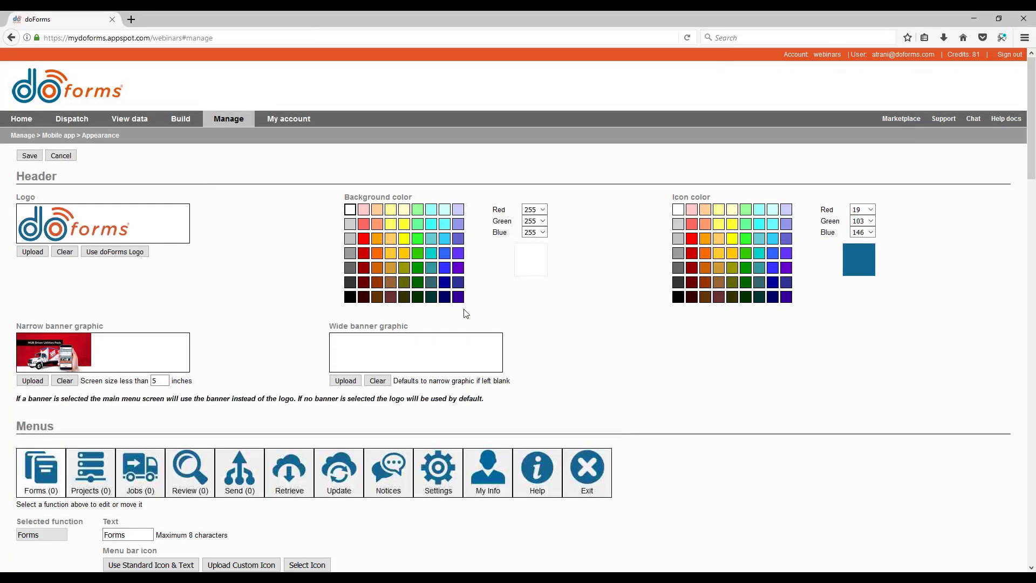
Step: Examine the Header section's logo, narrow banner graphic and wide banner graphic settings
scroll(209, 242, "down", 2)
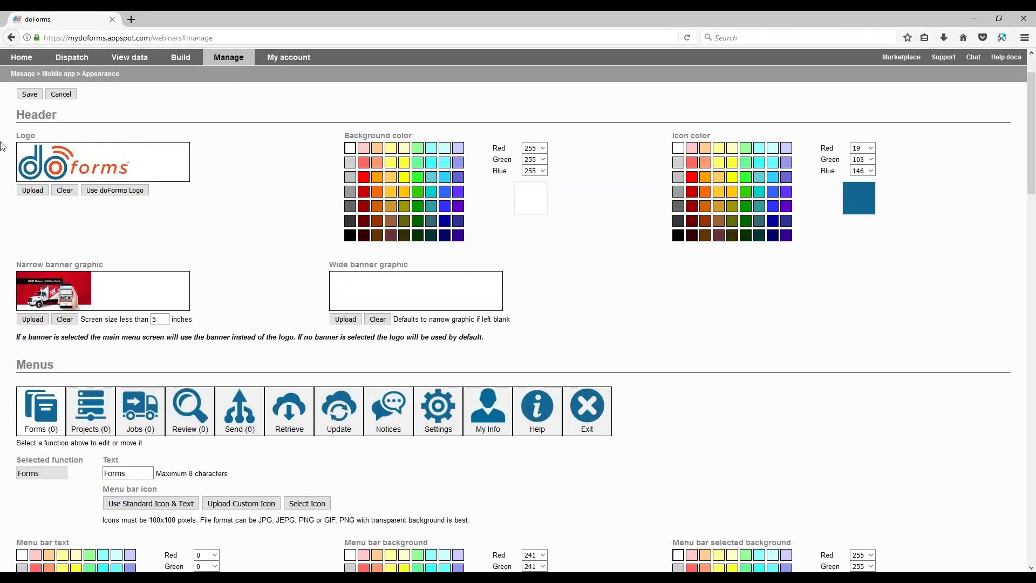
scroll(522, 356, "up", 2)
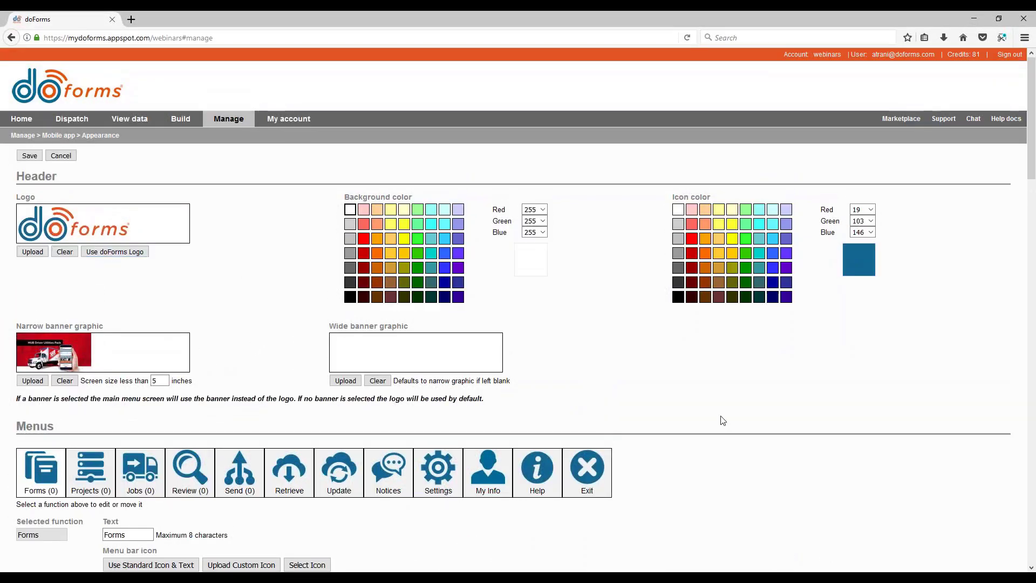
left_click_drag(37, 198, 28, 198)
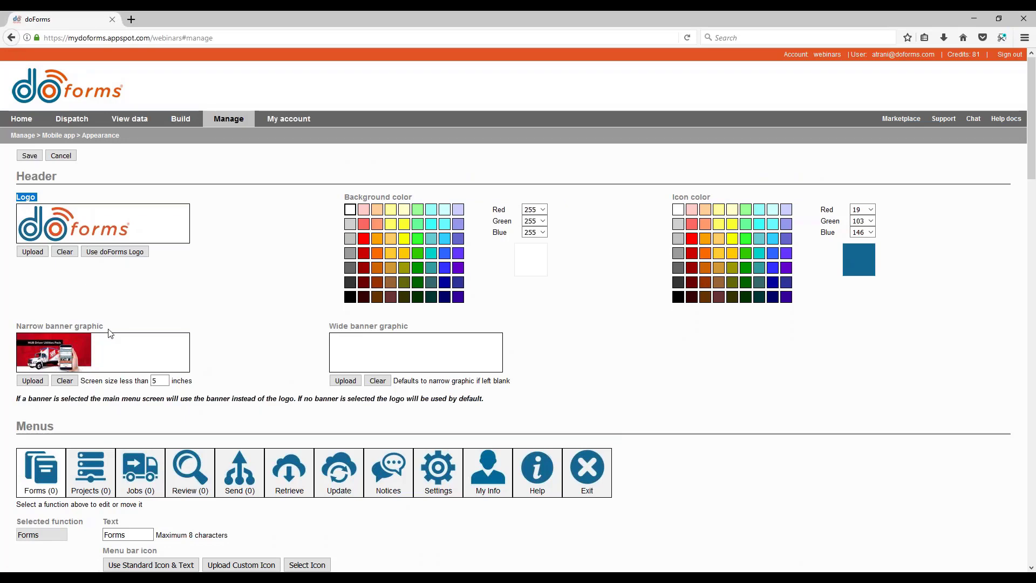
left_click_drag(106, 328, 18, 324)
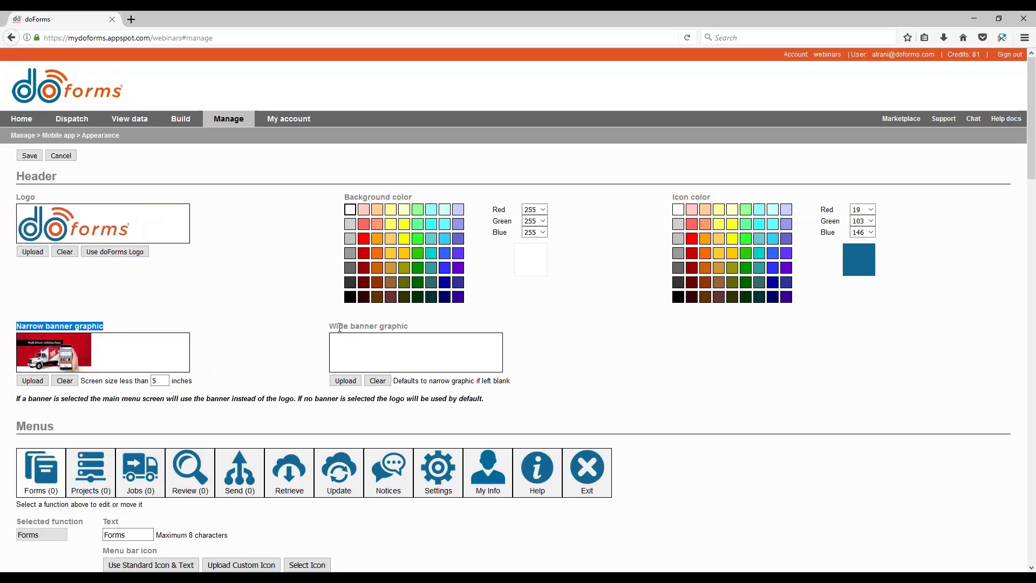
left_click(336, 328)
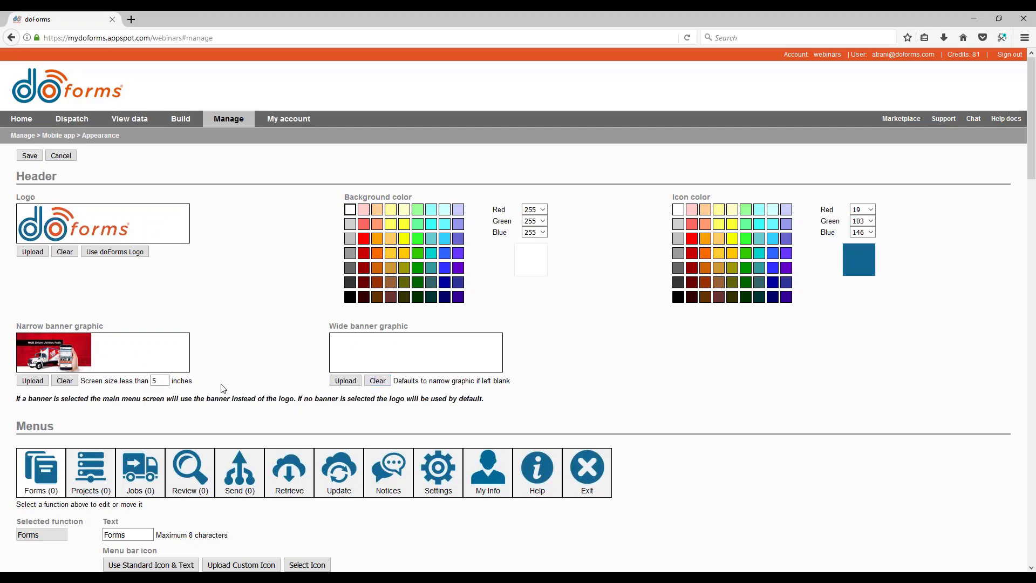
Step: Examine the Menus section's function icons, the Forms function's text and icon options, and the menu colors and function lists
scroll(221, 389, "down", 3)
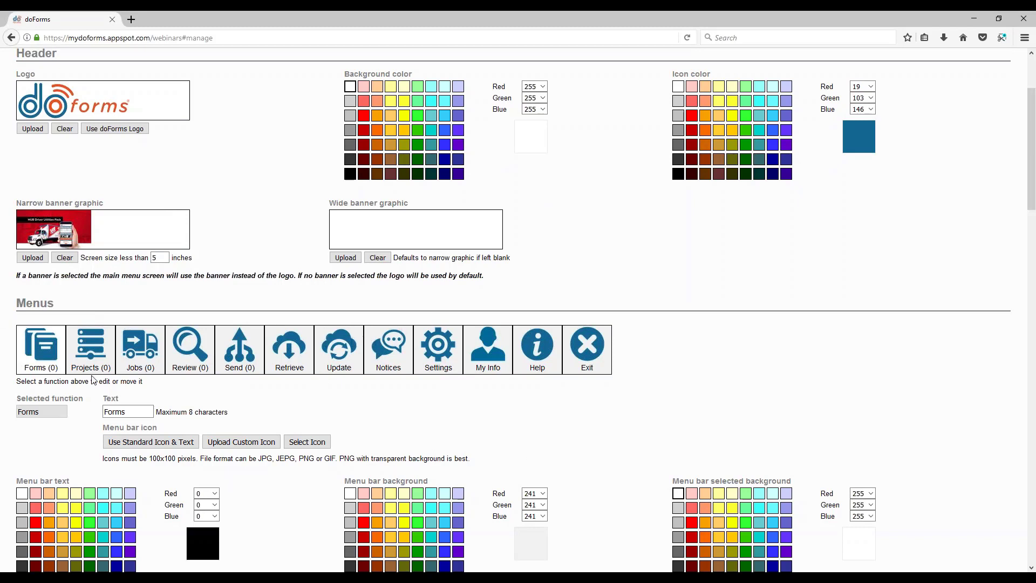
mouse_move(90, 341)
scroll(54, 329, "down", 3)
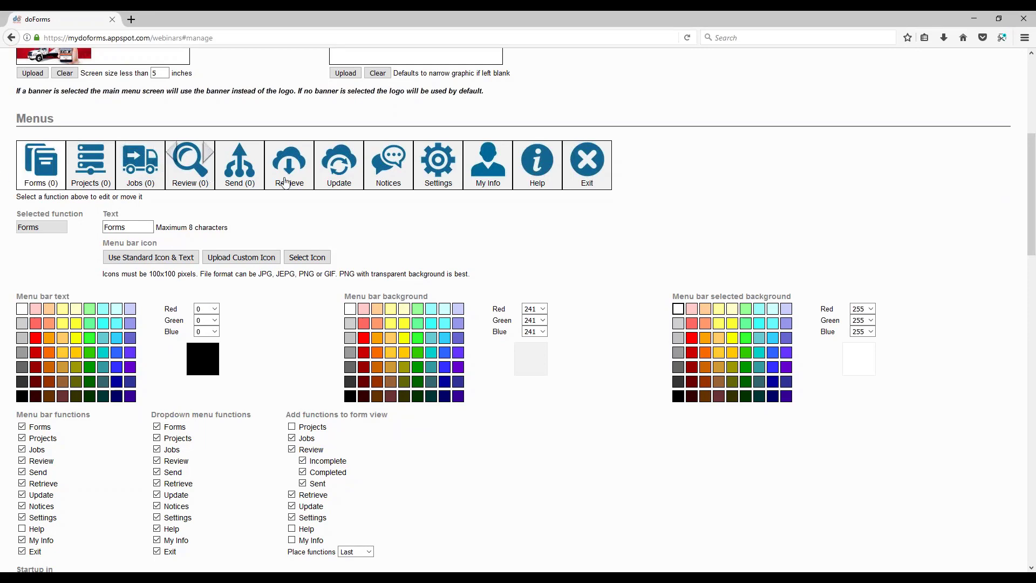
scroll(486, 162, "down", 1)
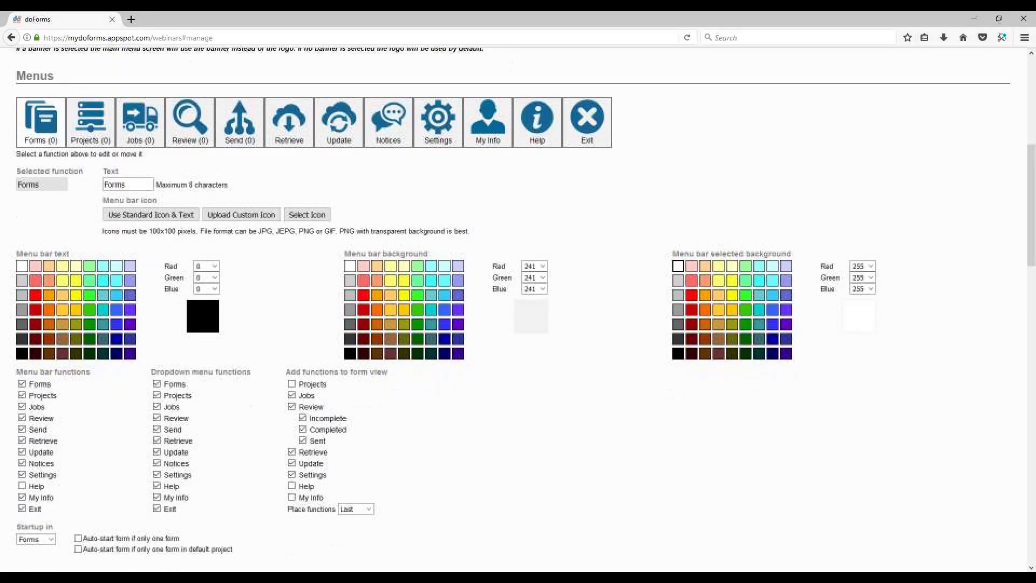
scroll(42, 353, "down", 1)
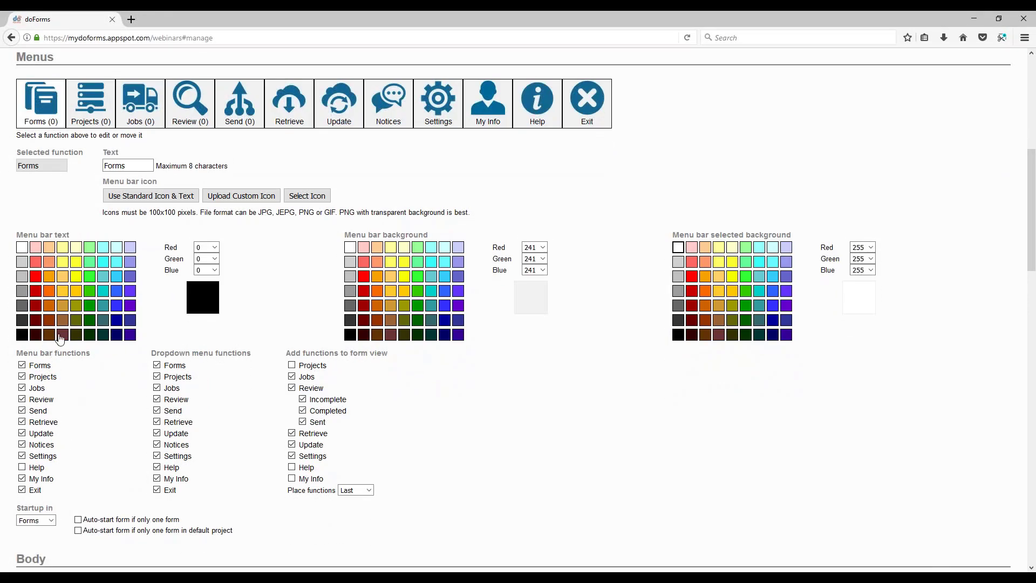
scroll(60, 338, "up", 2)
left_click_drag(135, 227, 100, 217)
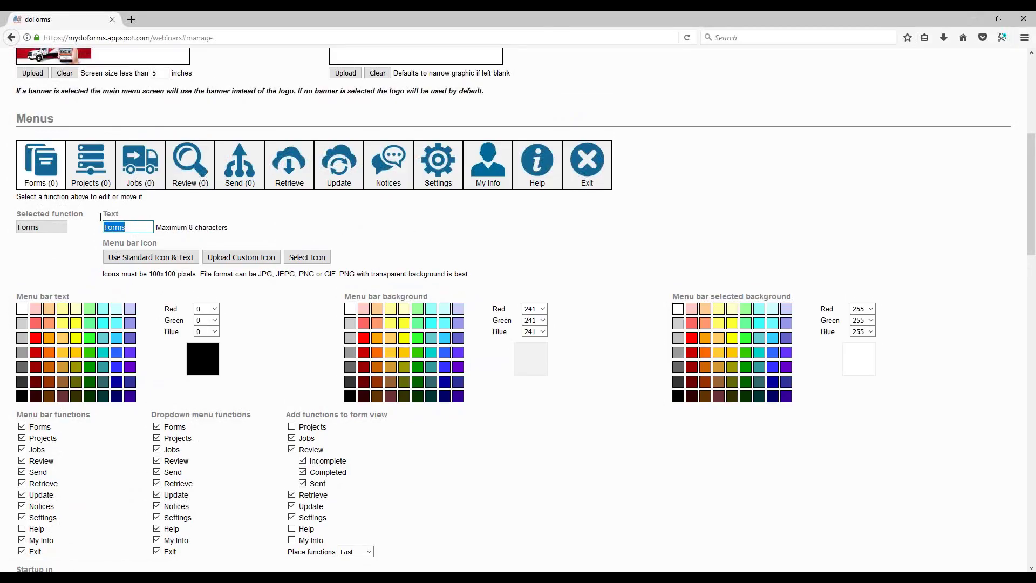
left_click(126, 227)
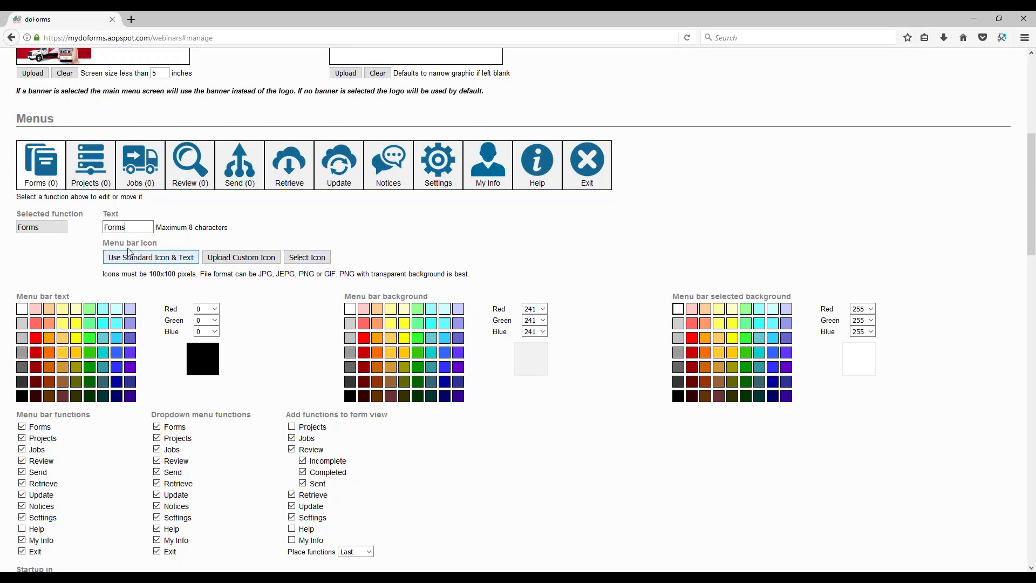
mouse_move(41, 168)
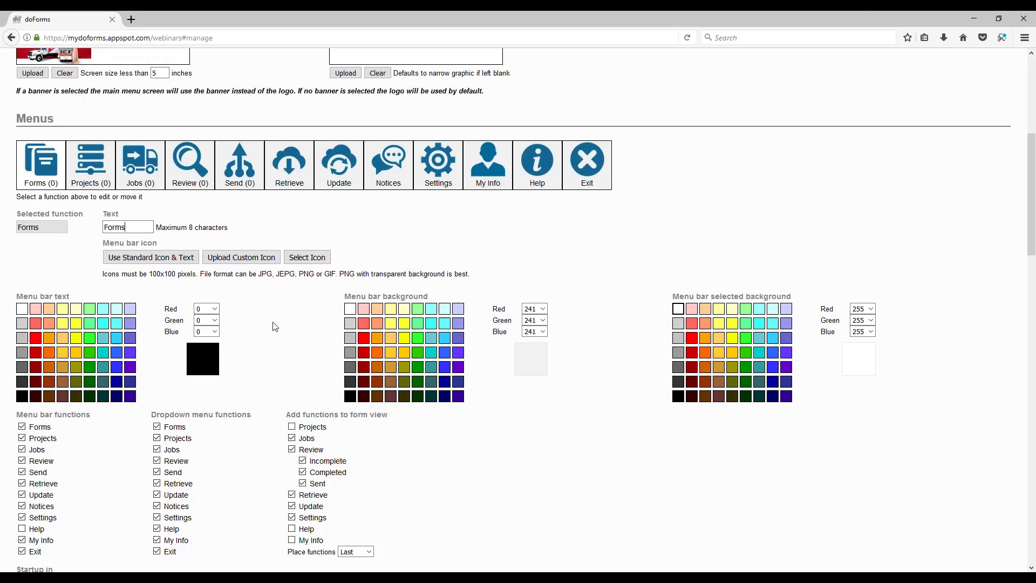
scroll(275, 327, "down", 2)
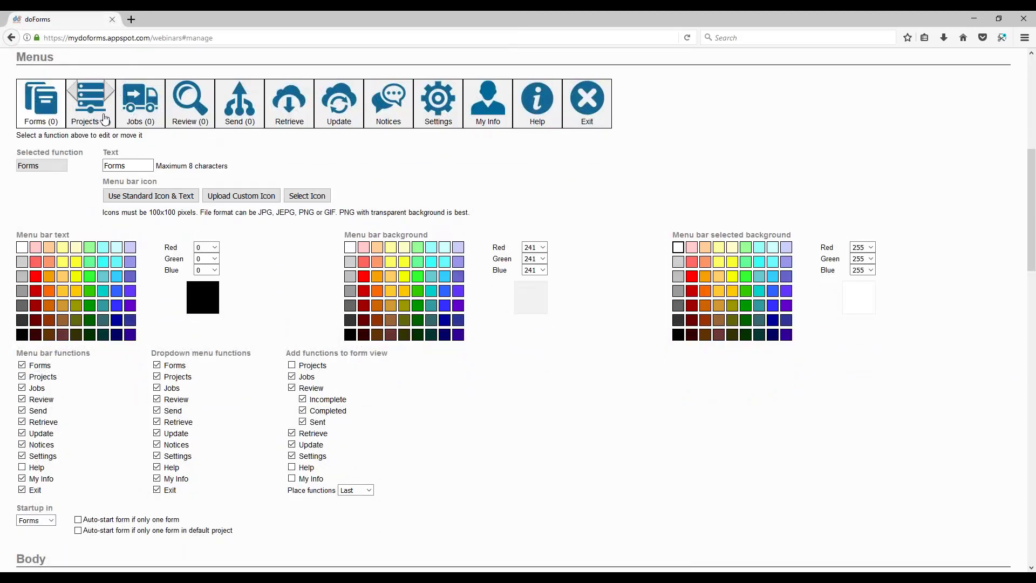
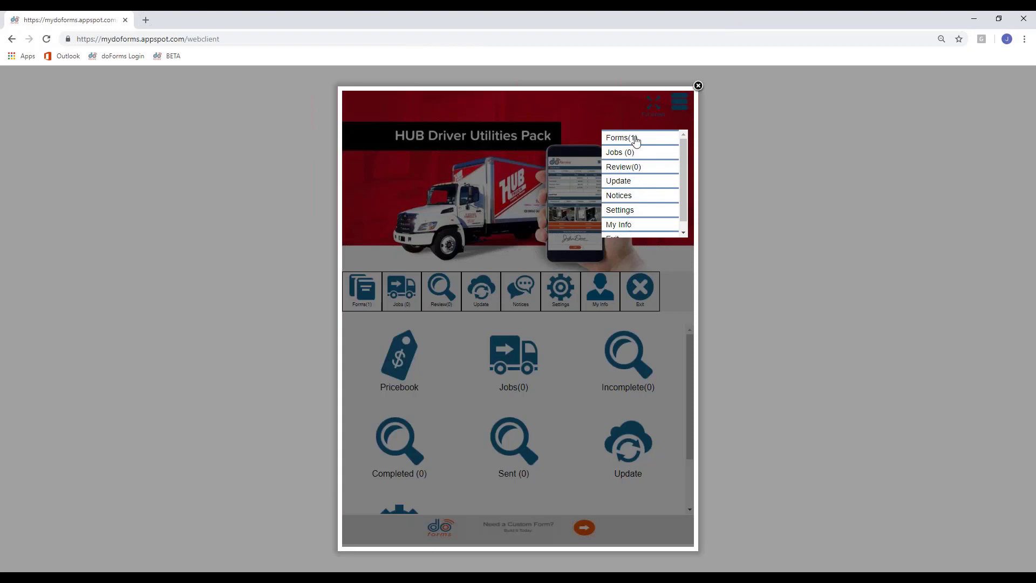
Step: Review the functions in the mobile app's dropdown menu and close it
scroll(636, 174, "down", 1)
scroll(636, 174, "up", 1)
left_click(499, 323)
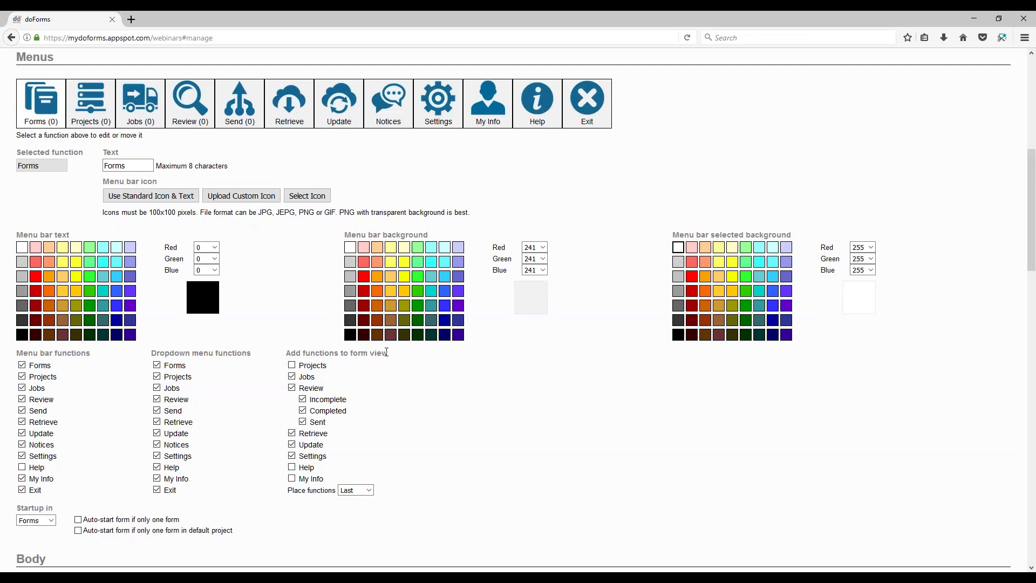
Step: Compare the "Add functions to form view" options with the function icons on the mobile app's home screen
left_click_drag(289, 355, 400, 360)
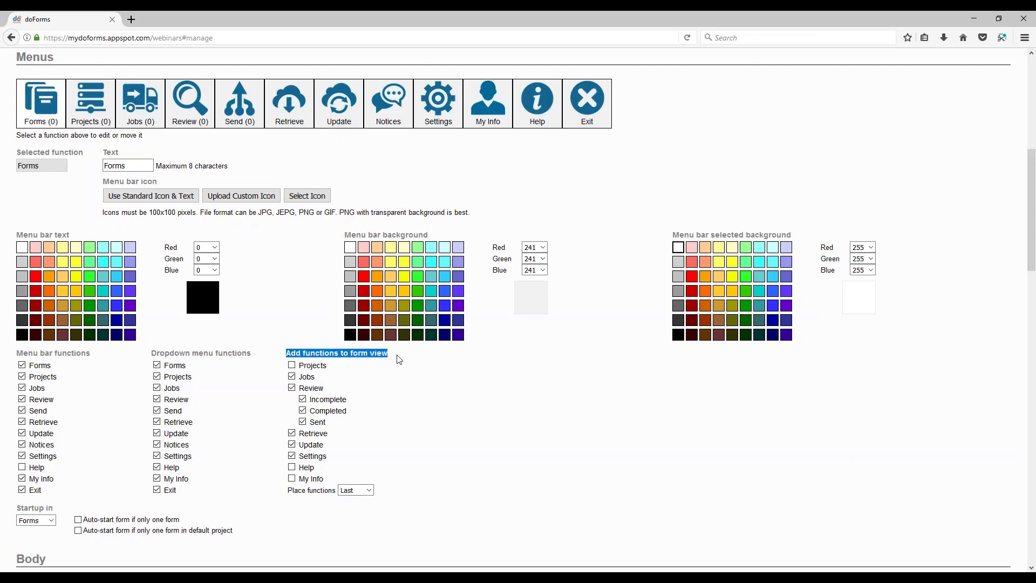
left_click(399, 359)
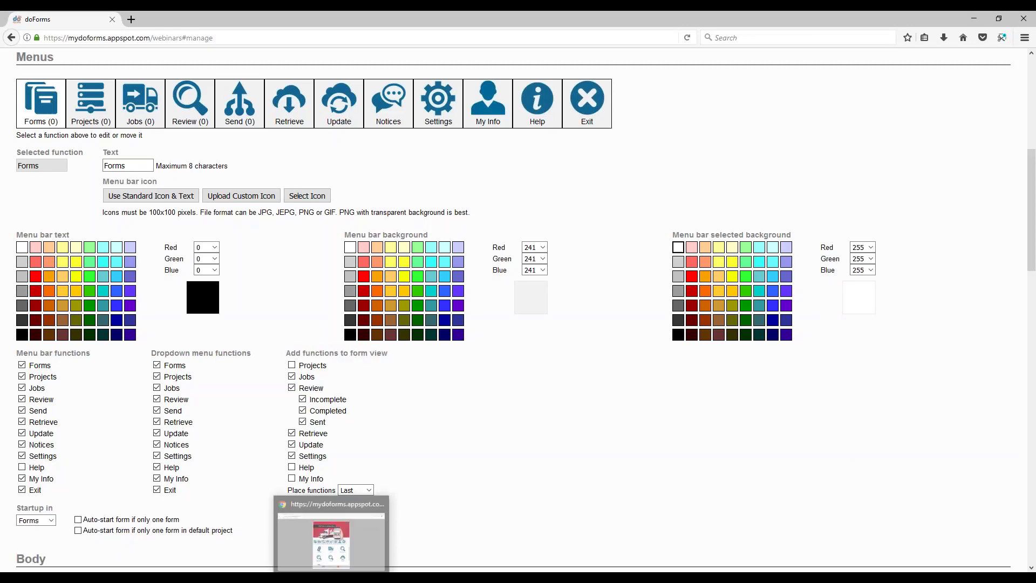
left_click(334, 529)
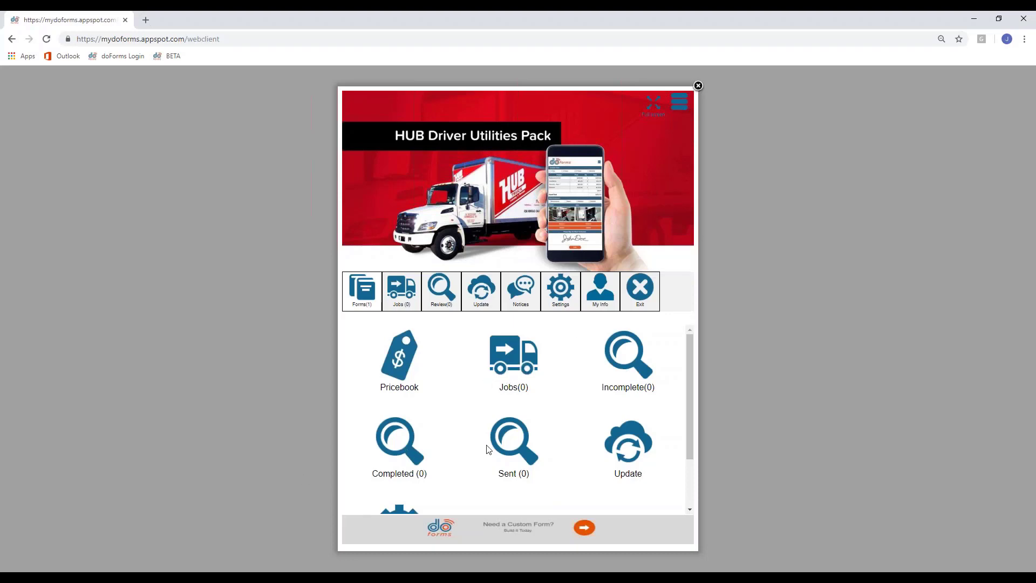
scroll(405, 451, "down", 1)
scroll(386, 467, "down", 1)
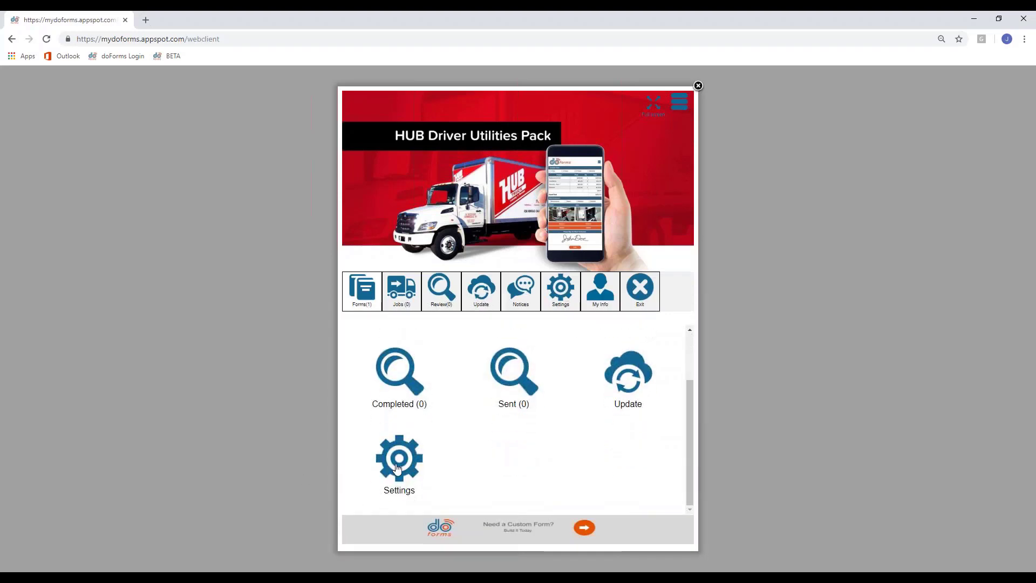
scroll(436, 442, "up", 2)
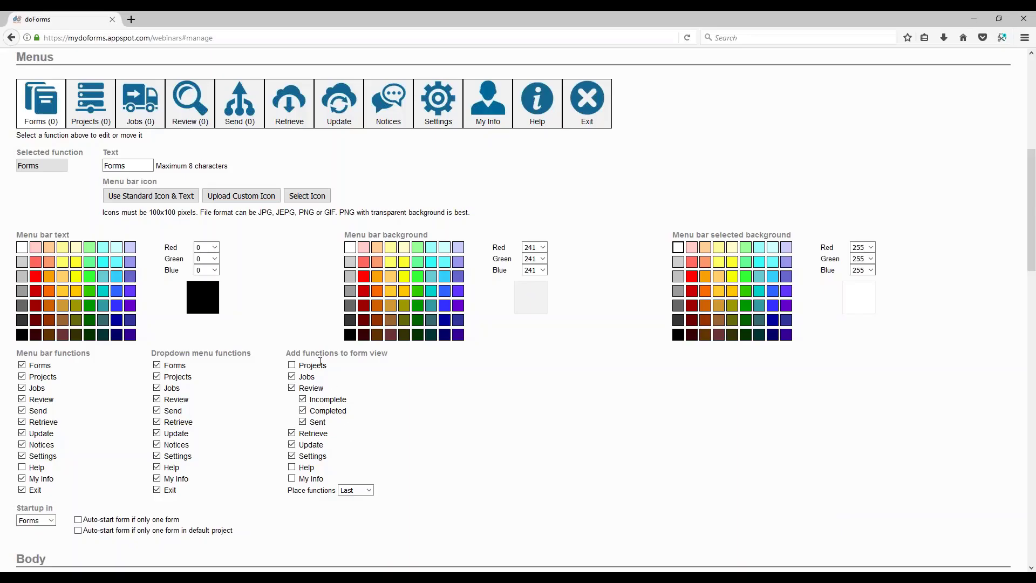
left_click_drag(287, 354, 406, 361)
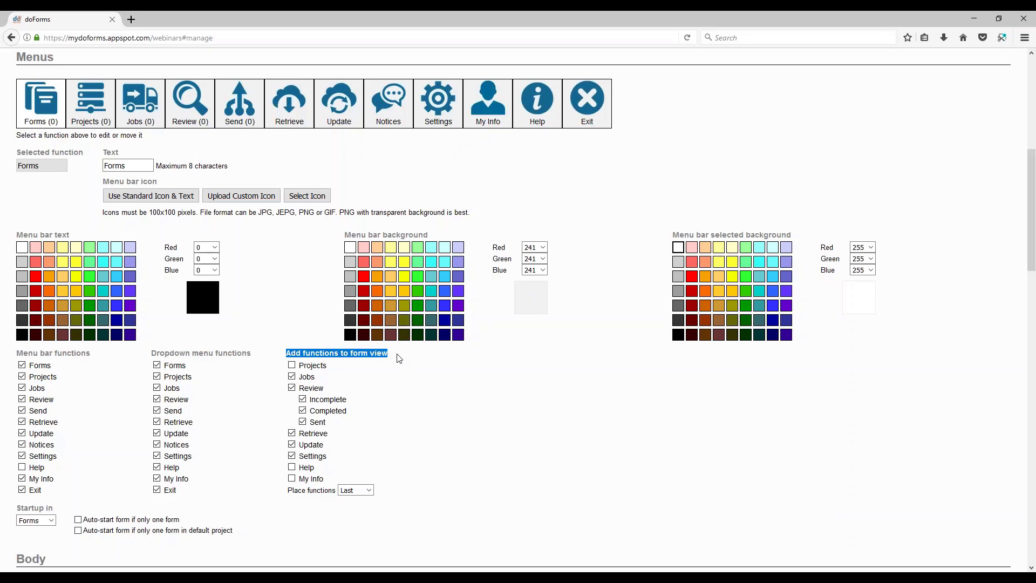
left_click(400, 358)
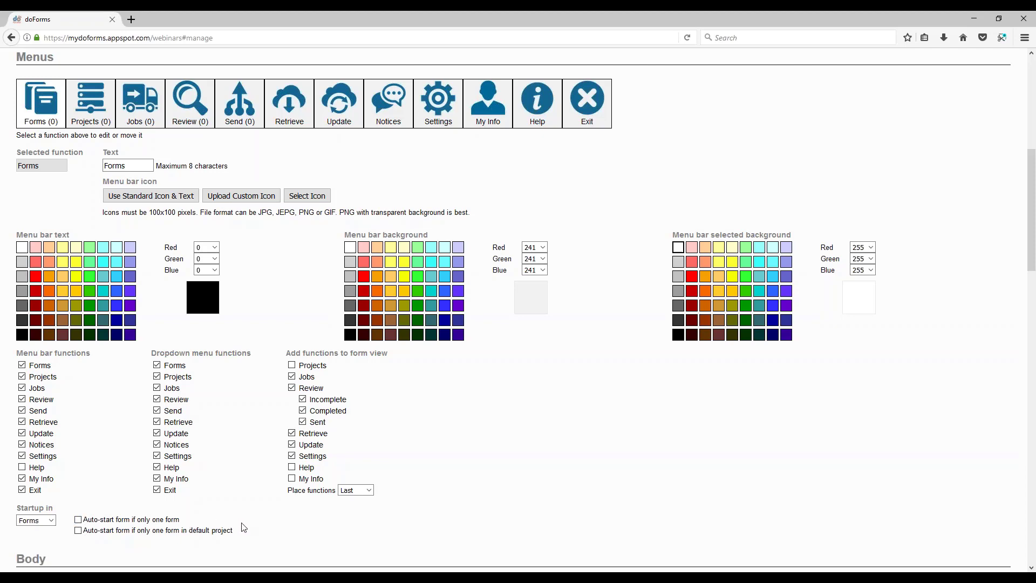
Step: Examine the Body, Projects, Forms, Notices, Bottom banner and Message sections of the mobile app's Appearance settings
scroll(255, 492, "down", 2)
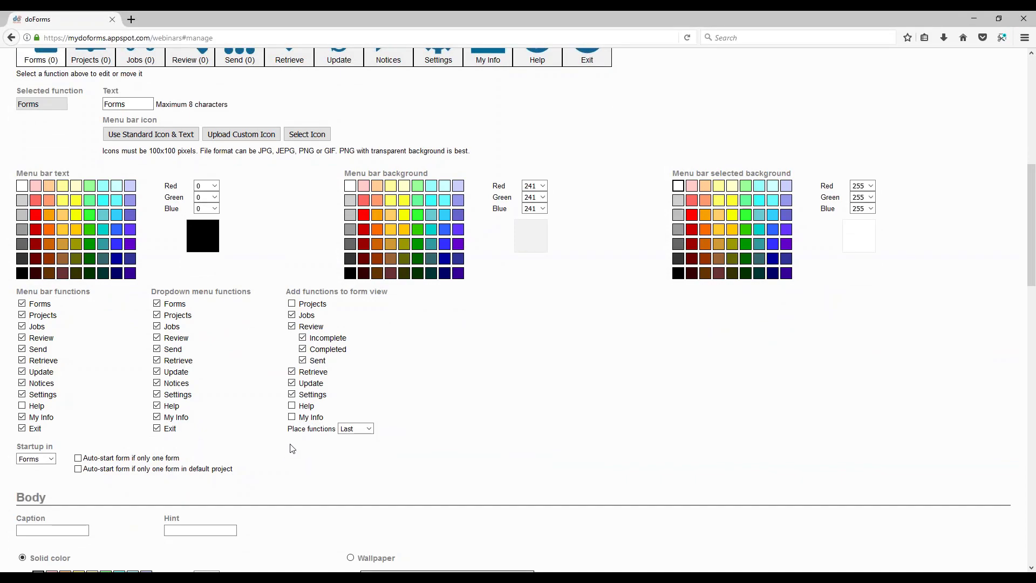
scroll(292, 449, "down", 9)
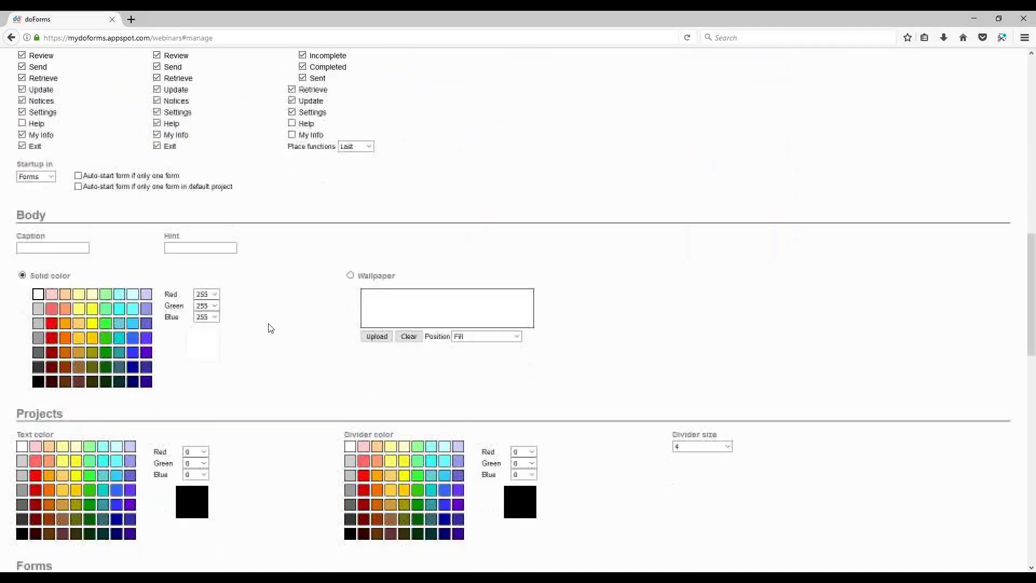
scroll(270, 329, "down", 5)
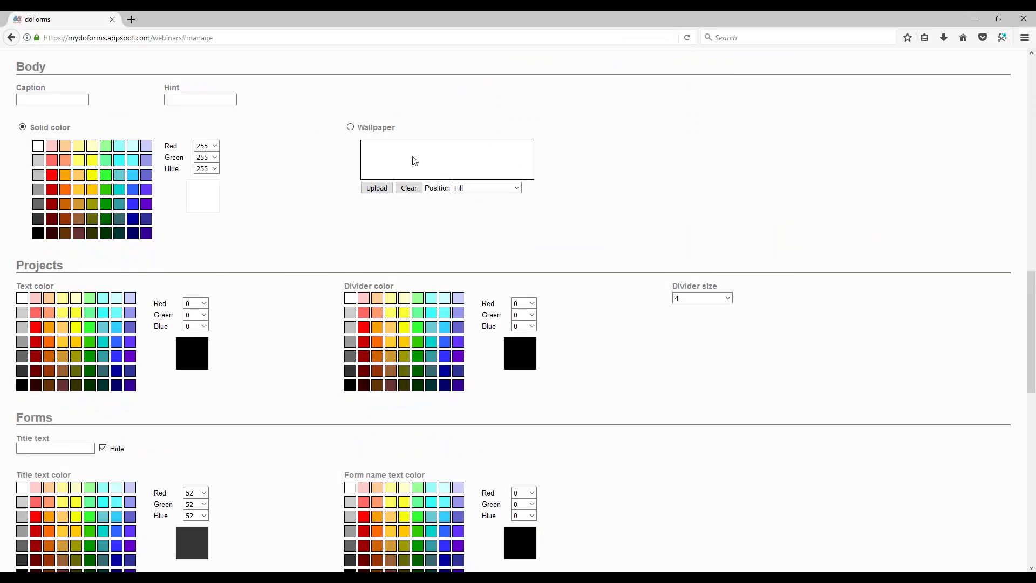
scroll(148, 255, "down", 2)
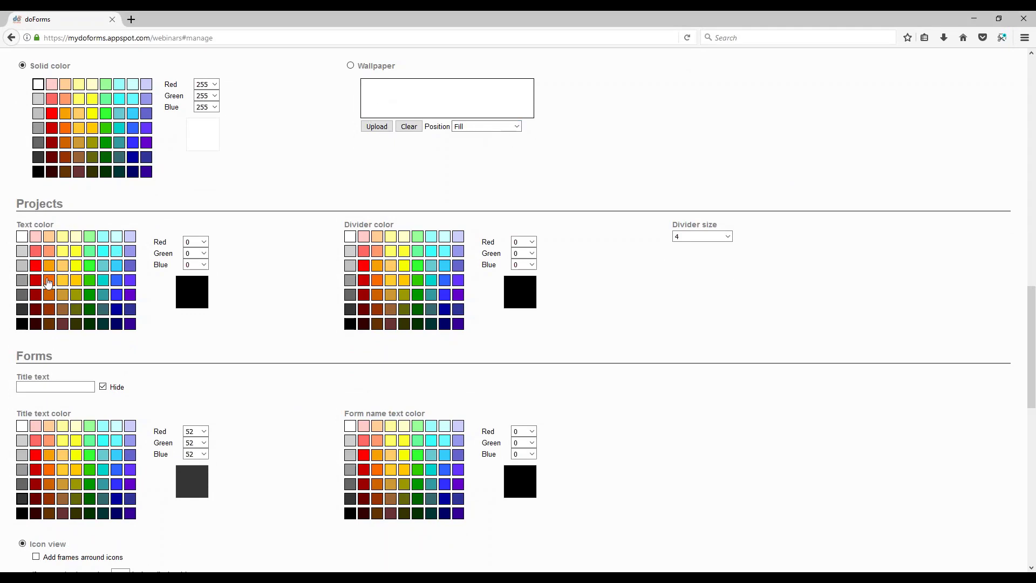
scroll(206, 335, "down", 2)
scroll(205, 336, "down", 3)
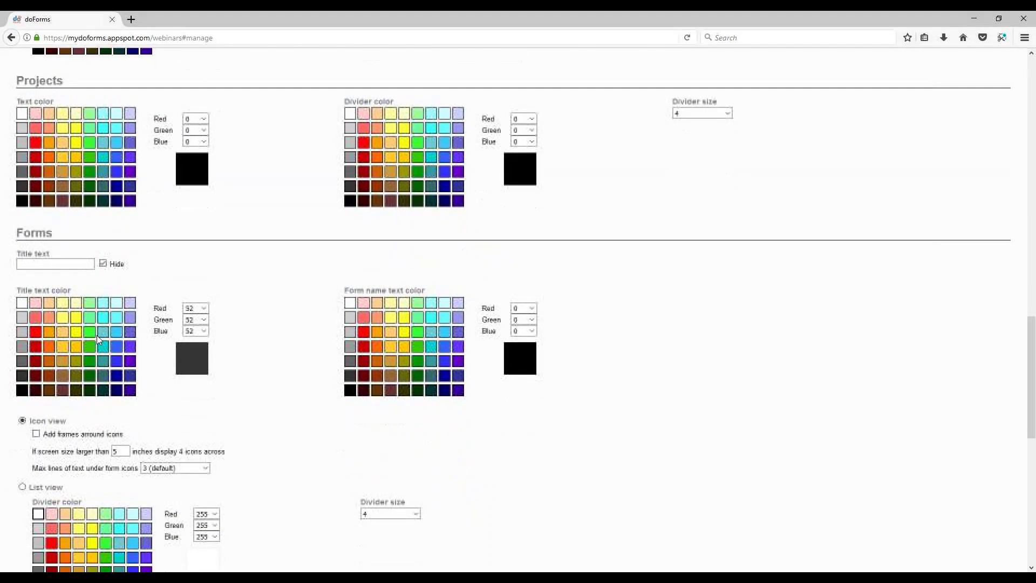
scroll(197, 357, "down", 10)
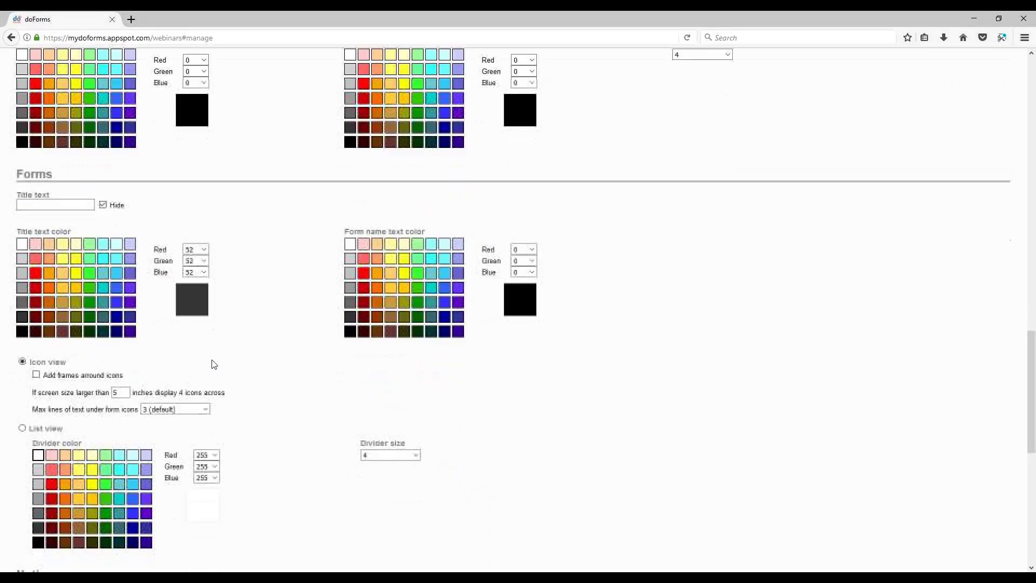
scroll(254, 367, "down", 3)
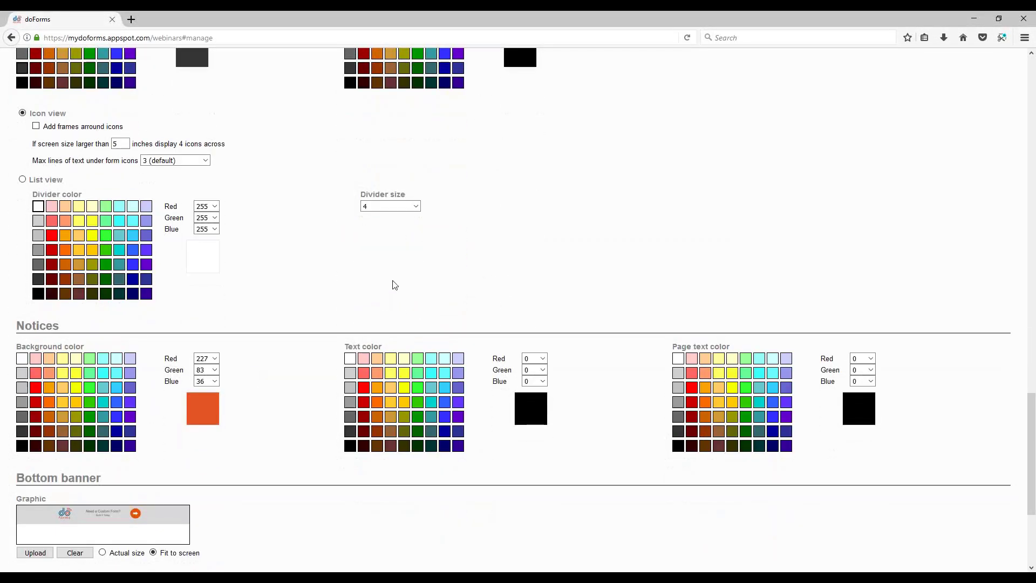
scroll(238, 284, "down", 3)
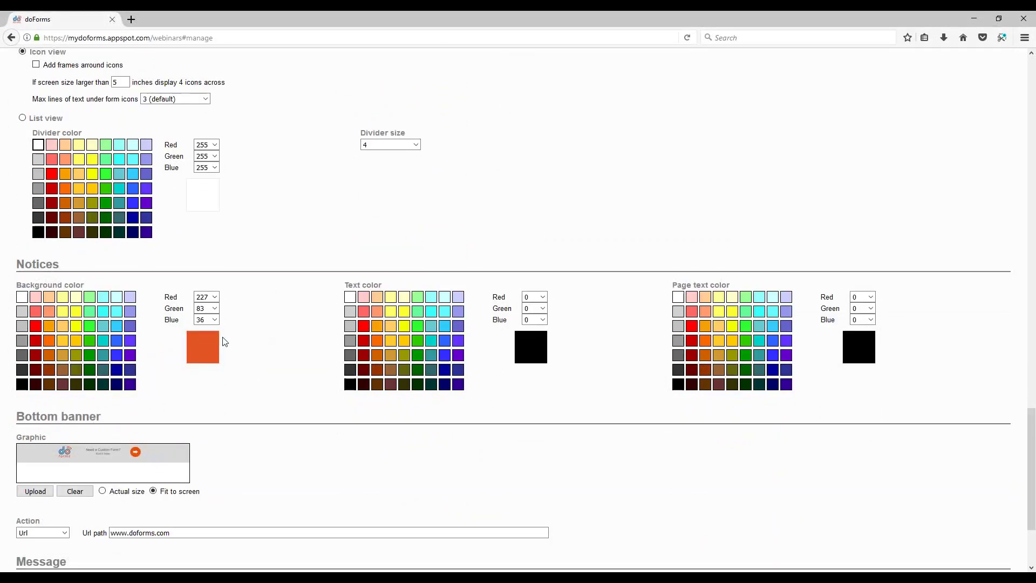
scroll(254, 370, "down", 5)
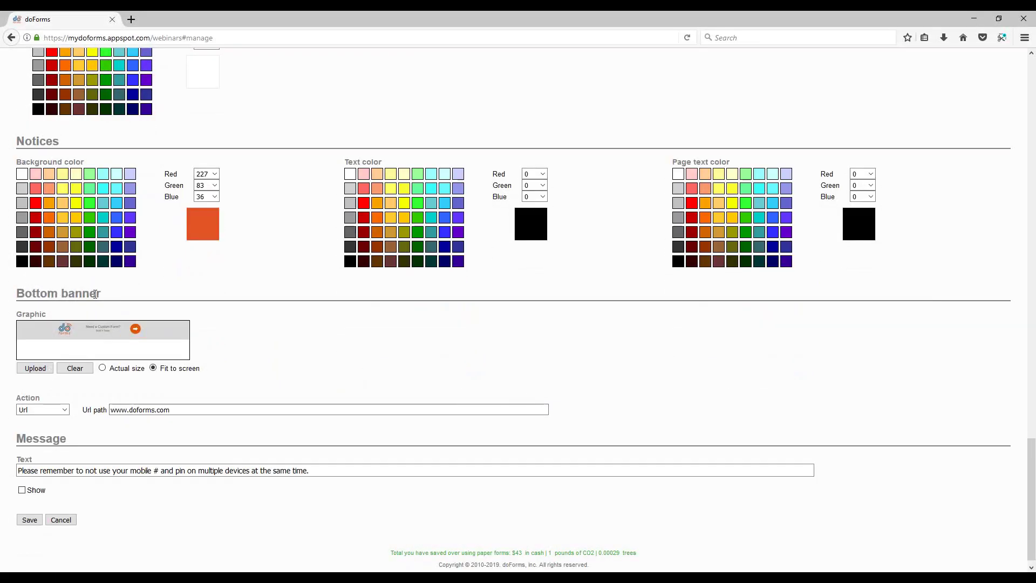
scroll(226, 270, "up", 20)
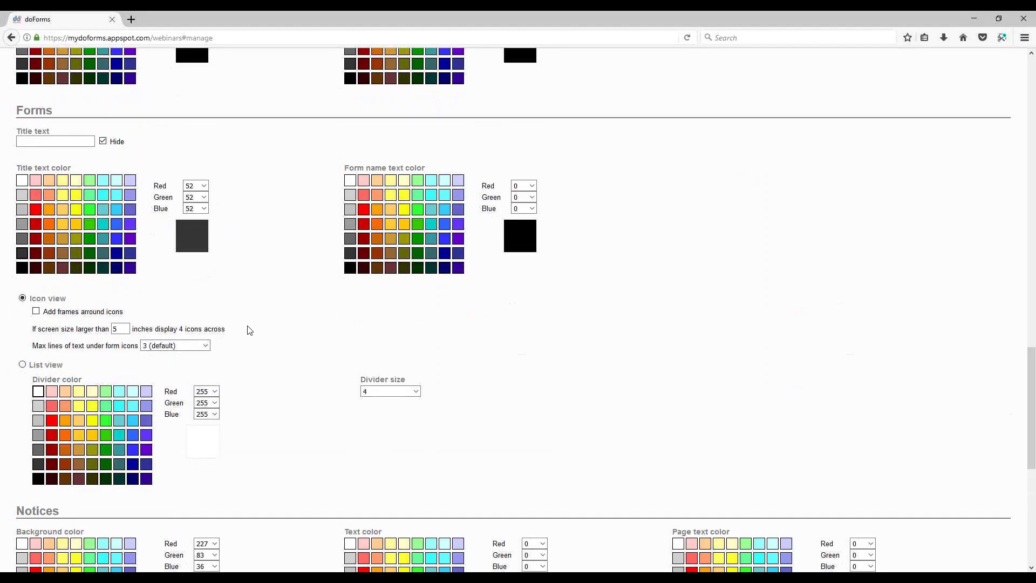
Step: Turn on frames around the icons in the Forms section's icon view and save the appearance settings
scroll(227, 377, "down", 15)
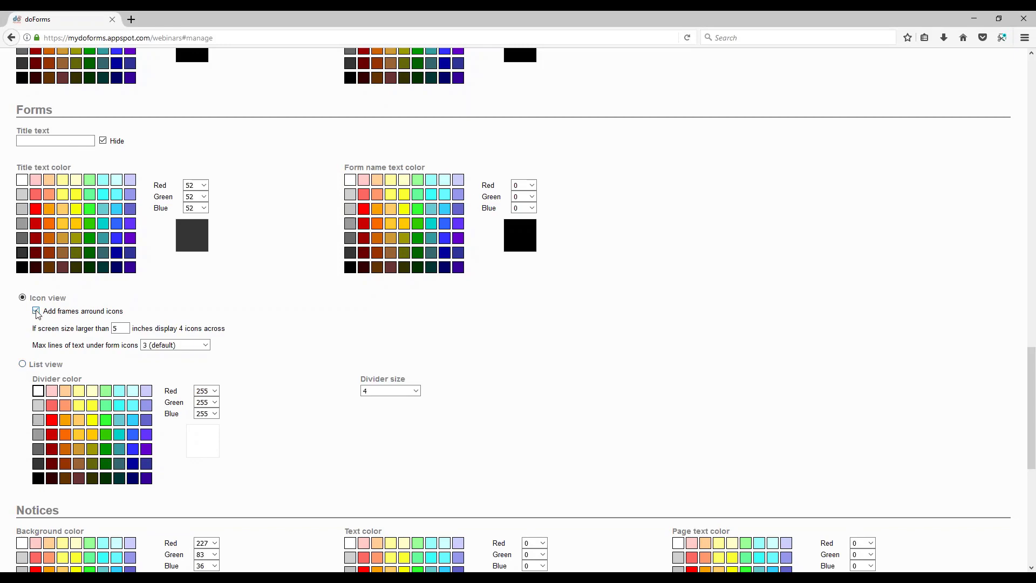
left_click_drag(45, 309, 130, 314)
left_click(129, 314)
scroll(126, 292, "down", 10)
left_click(28, 510)
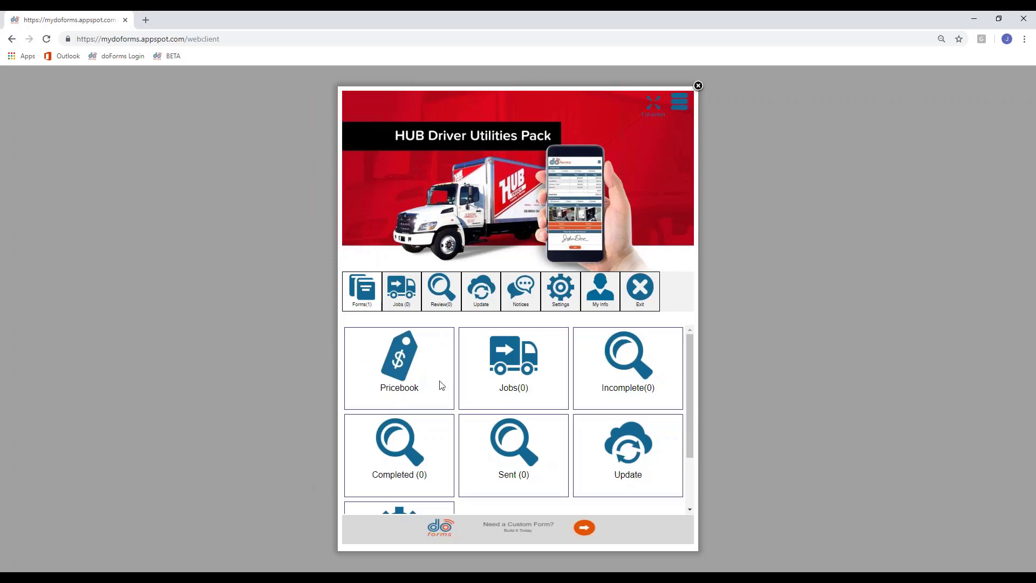
Step: Check the framed form icons on the mobile app's home screen and dismiss the save message in the settings
scroll(467, 430, "down", 1)
scroll(467, 430, "up", 1)
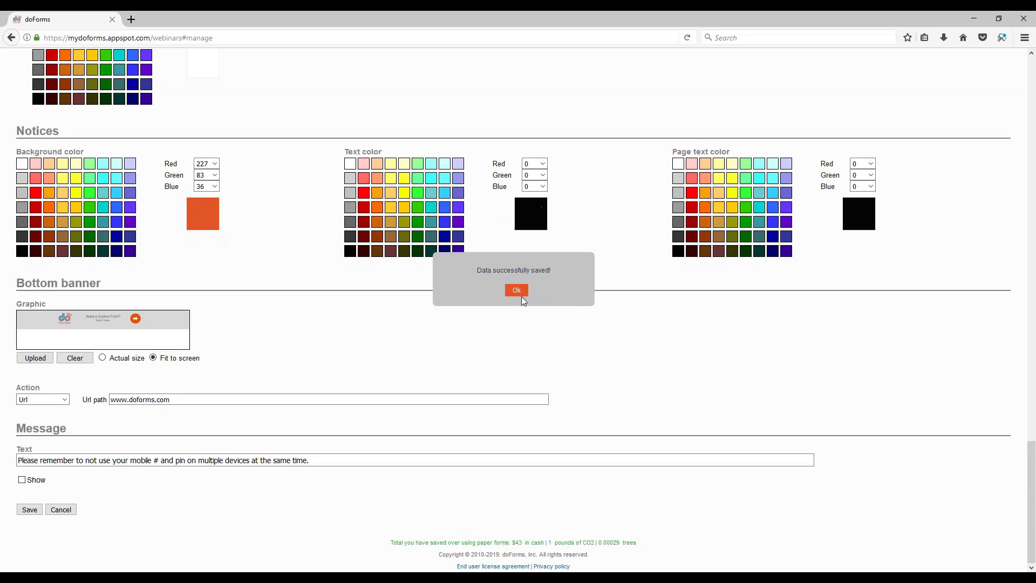
left_click(522, 296)
Step: Switch the Forms section from icon view to list view and save the appearance settings
scroll(161, 488, "up", 15)
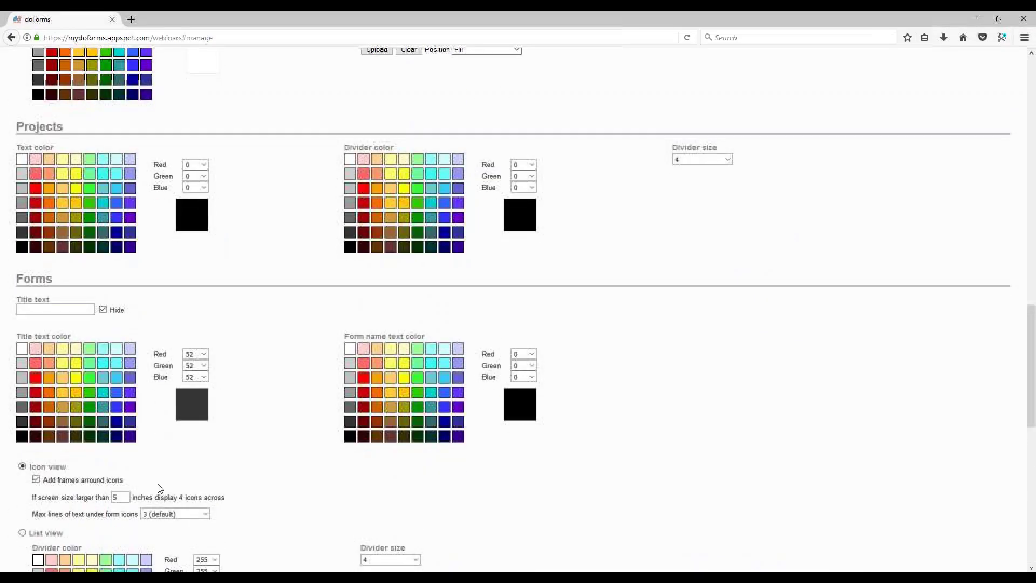
scroll(160, 488, "down", 2)
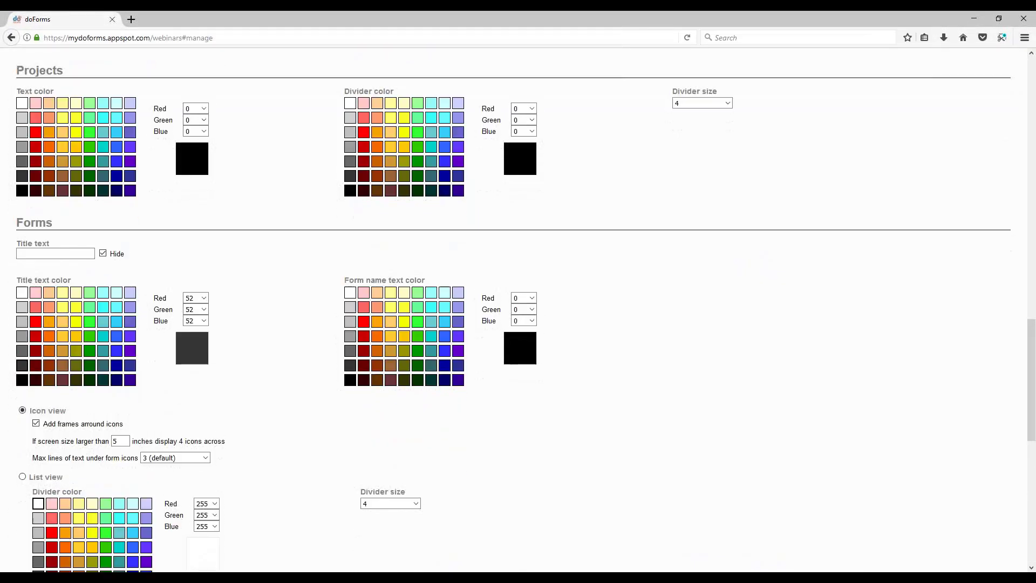
left_click_drag(63, 478, 32, 477)
left_click(78, 479)
scroll(60, 497, "down", 15)
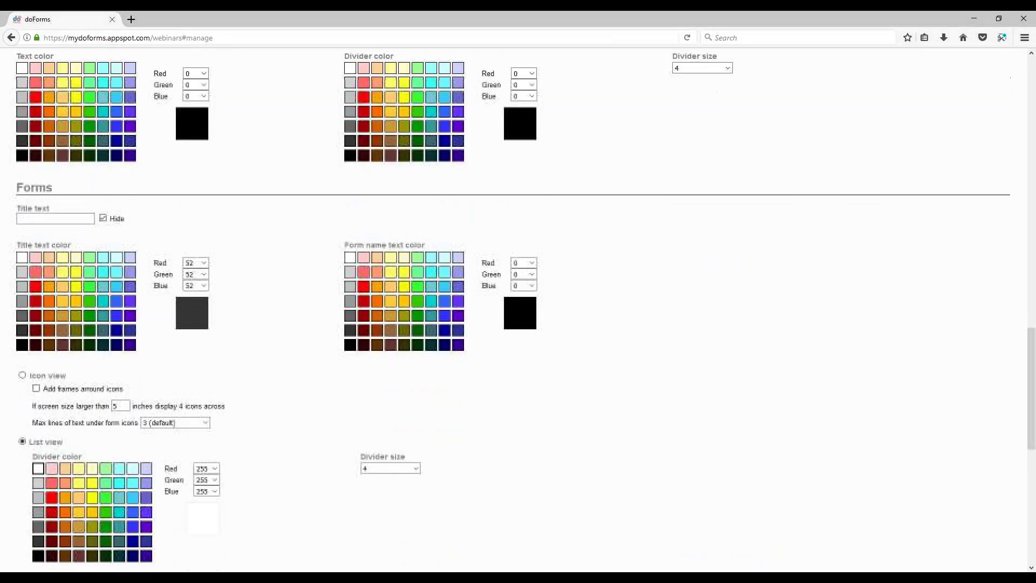
left_click(30, 570)
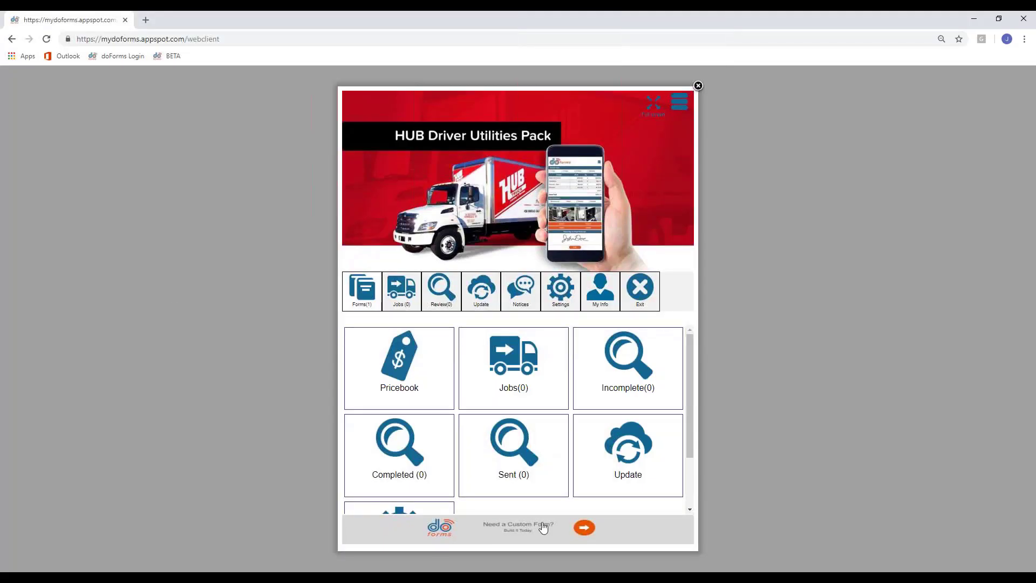
Step: Update the mobile app, look through its forms in list view, and dismiss the save message in the settings
left_click(636, 460)
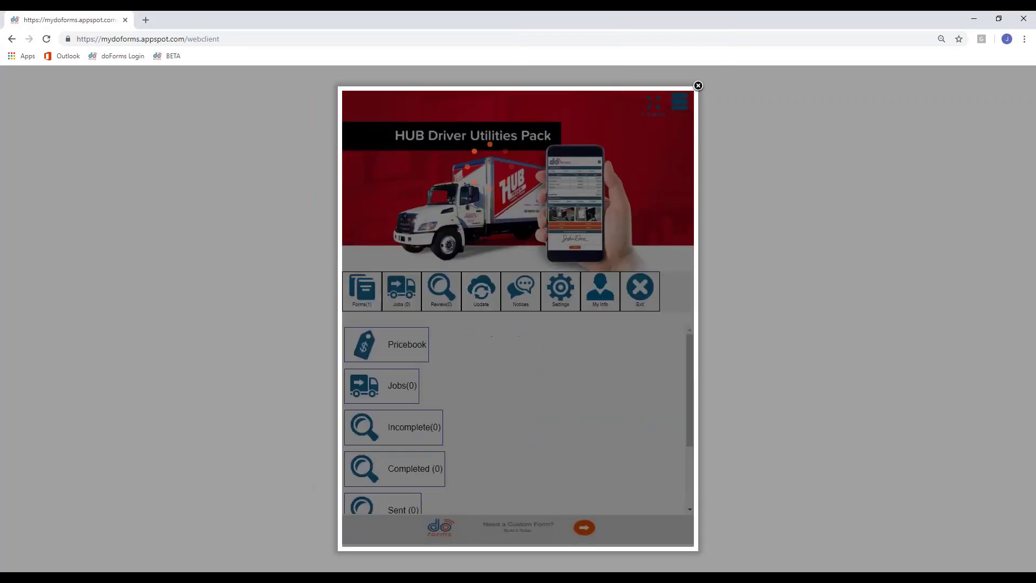
scroll(507, 375, "down", 1)
scroll(511, 383, "down", 1)
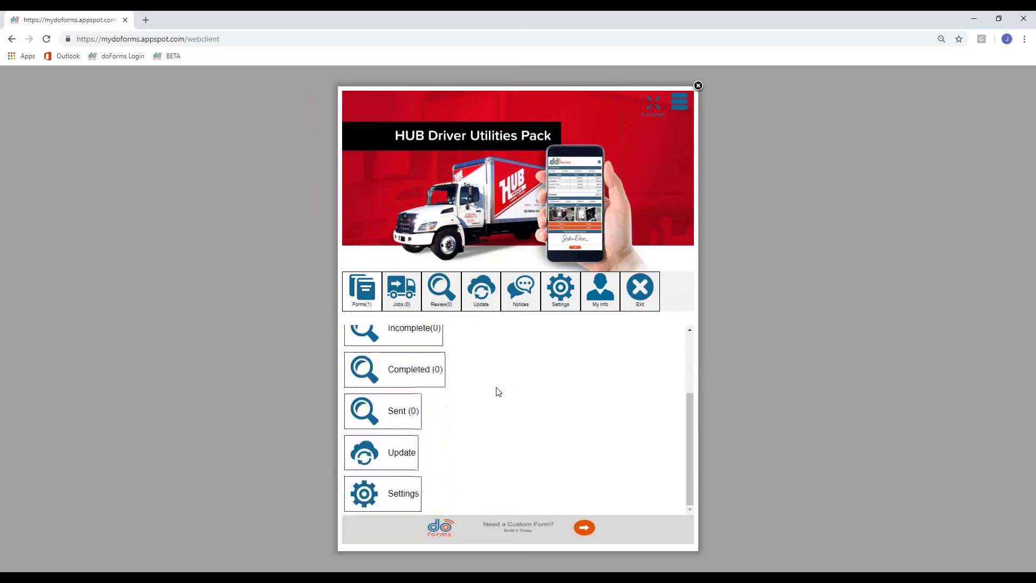
scroll(461, 443, "up", 3)
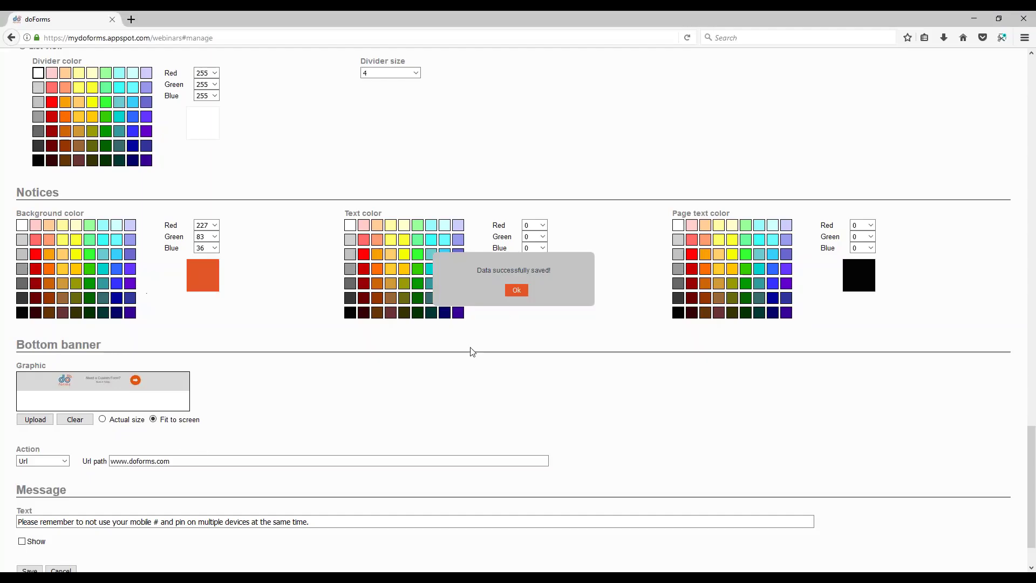
left_click(517, 290)
Step: Return the Forms section to icon view with frames around the icons and save the appearance settings
scroll(49, 278, "up", 5)
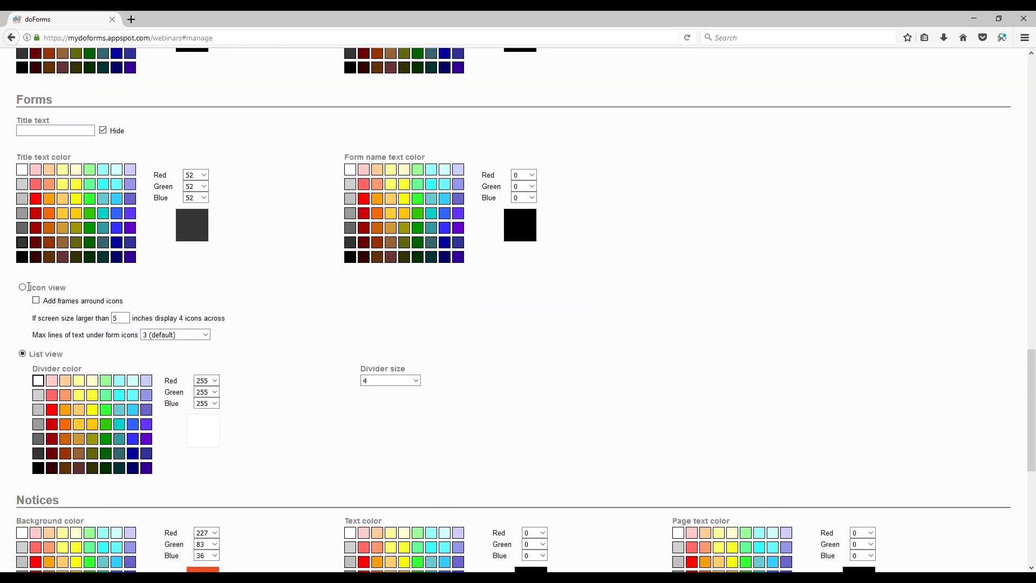
left_click(36, 300)
scroll(161, 453, "down", 6)
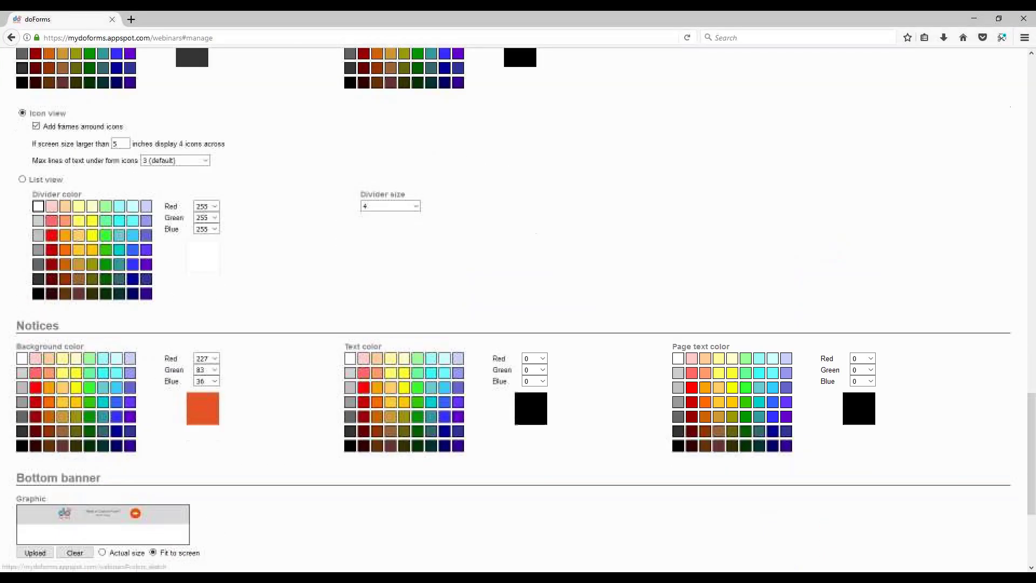
left_click(29, 509)
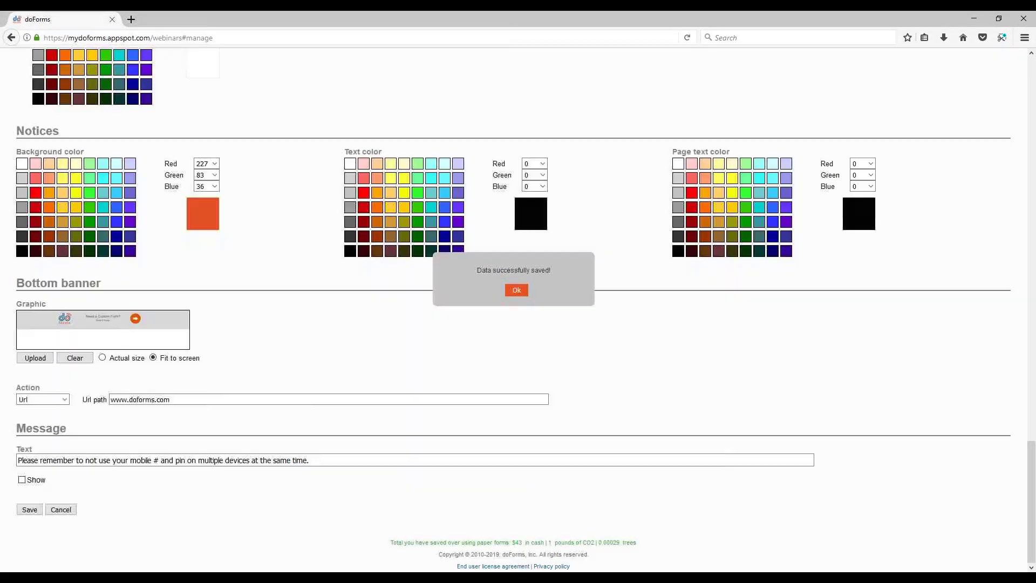
left_click(516, 290)
Step: Examine the bottom banner's action options and its URL path
scroll(199, 278, "up", 4)
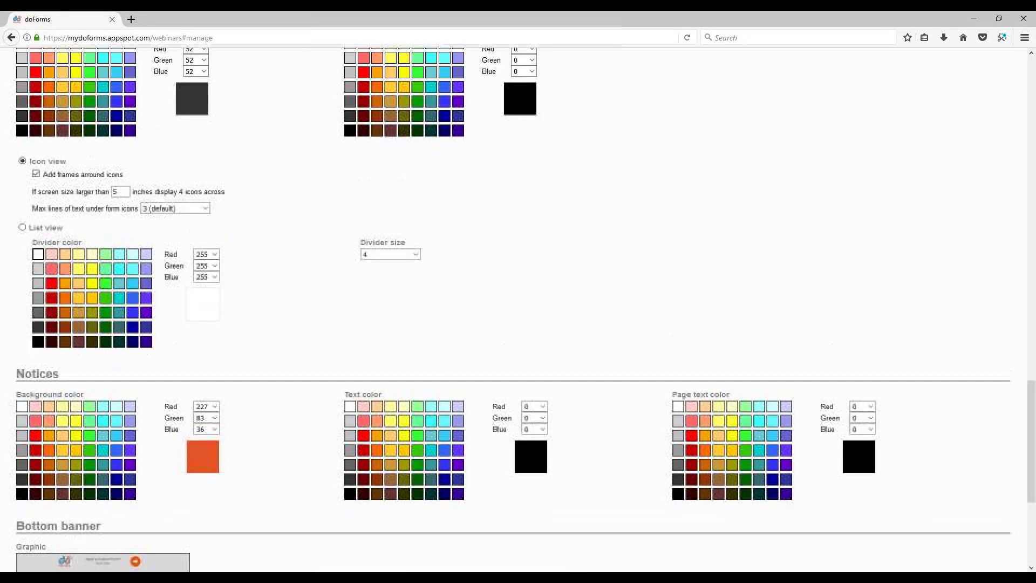
scroll(132, 345, "down", 4)
scroll(132, 346, "up", 10)
scroll(171, 301, "down", 8)
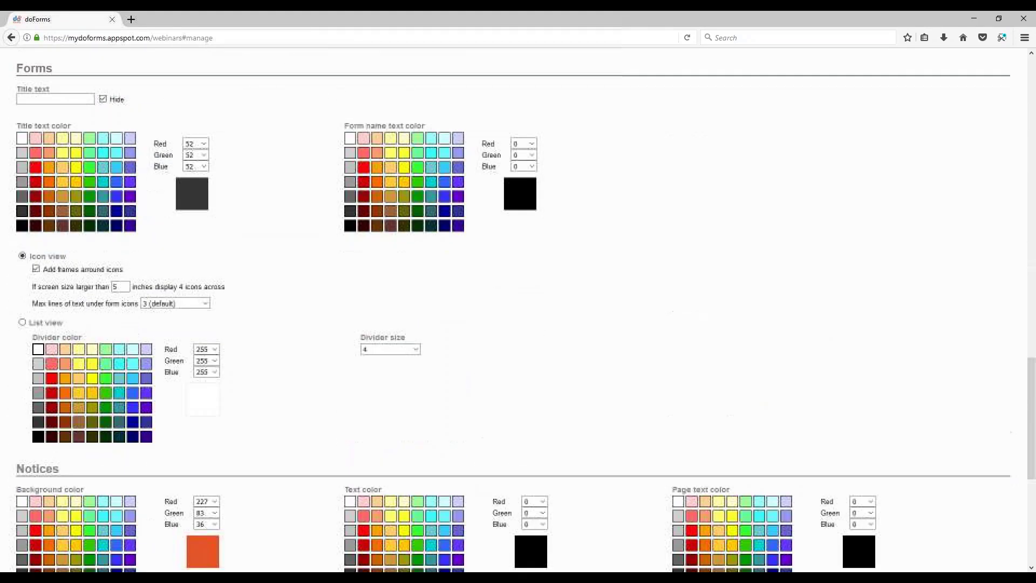
scroll(132, 367, "down", 3)
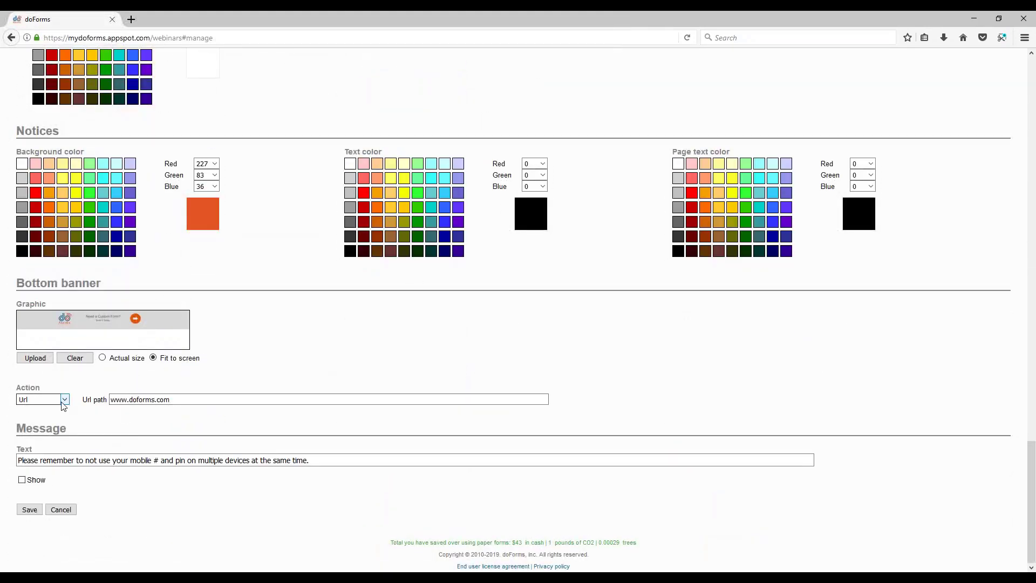
left_click(63, 401)
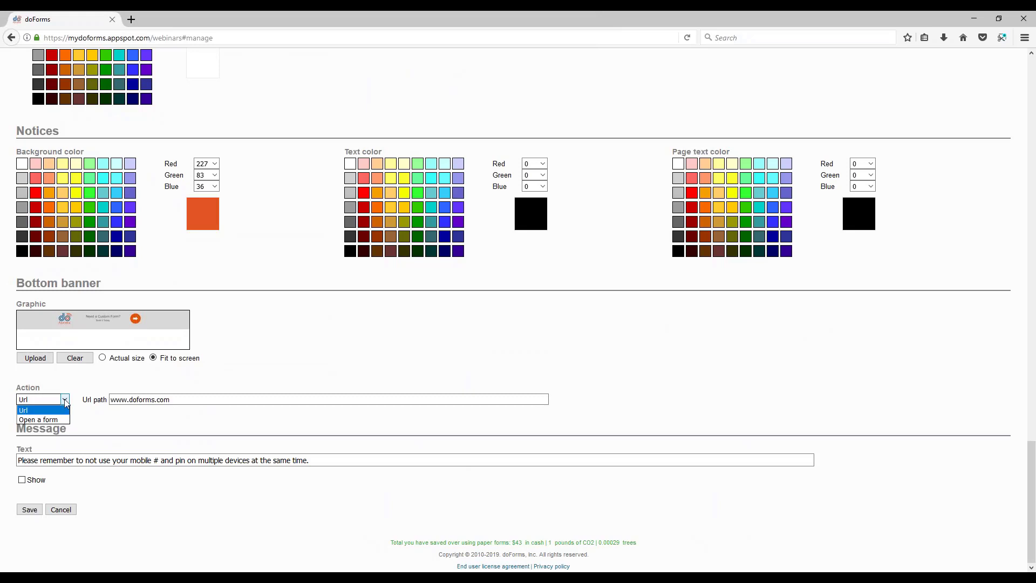
left_click(65, 400)
left_click(205, 398)
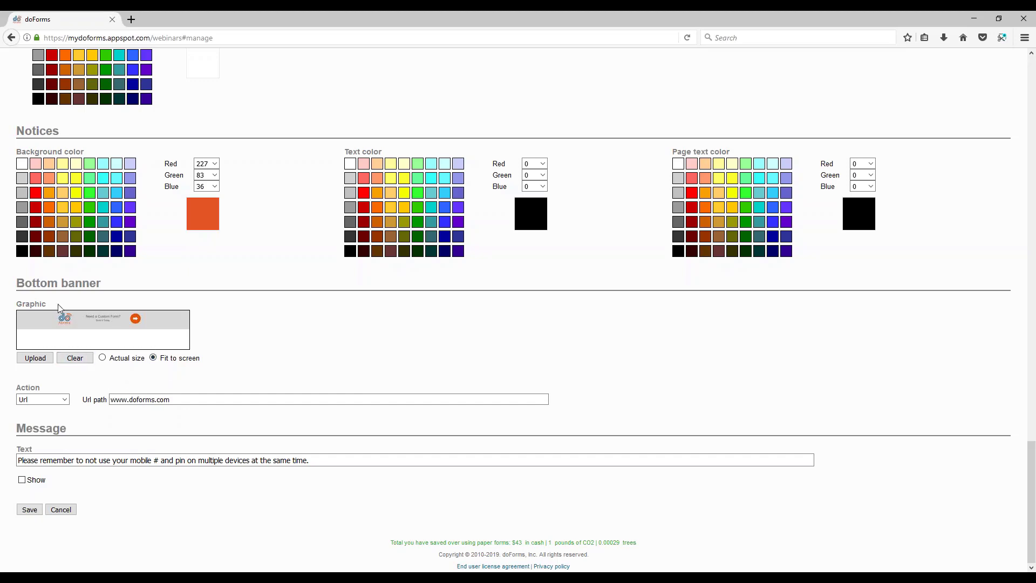
Step: Leave the appearance settings and open the mobile app's Settings page from the Manage area
scroll(239, 374, "up", 2)
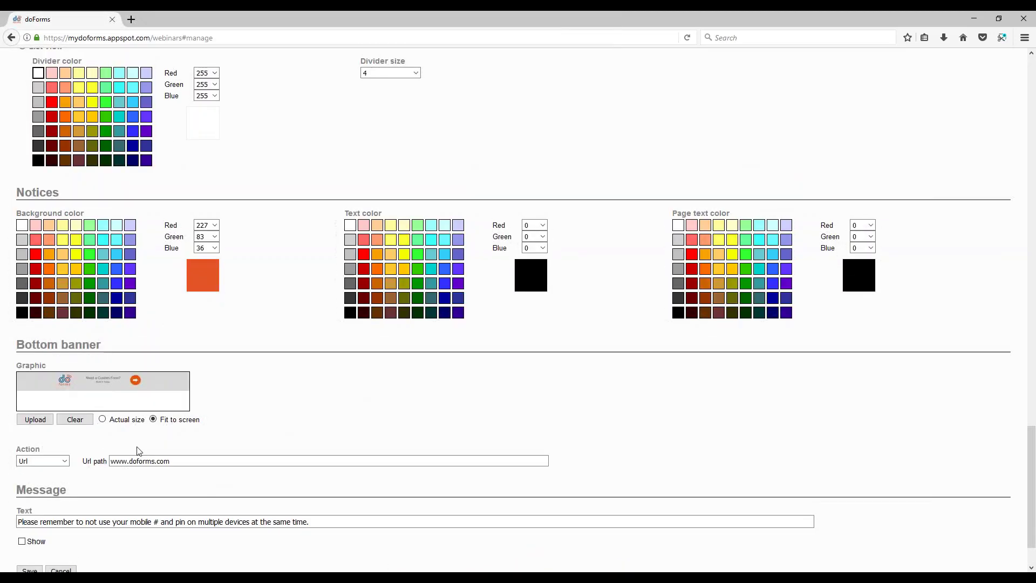
scroll(303, 427, "up", 4)
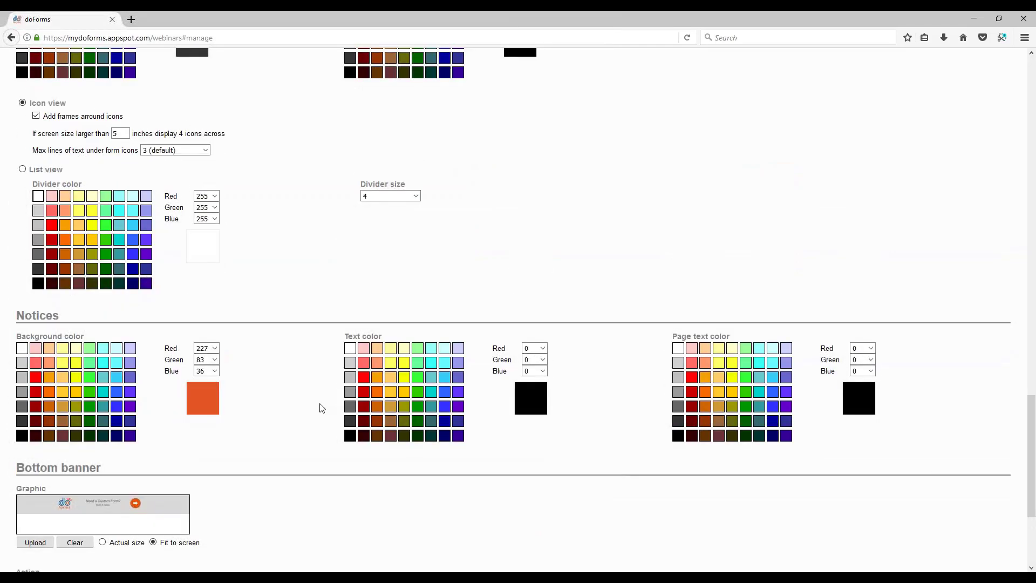
scroll(185, 365, "up", 3)
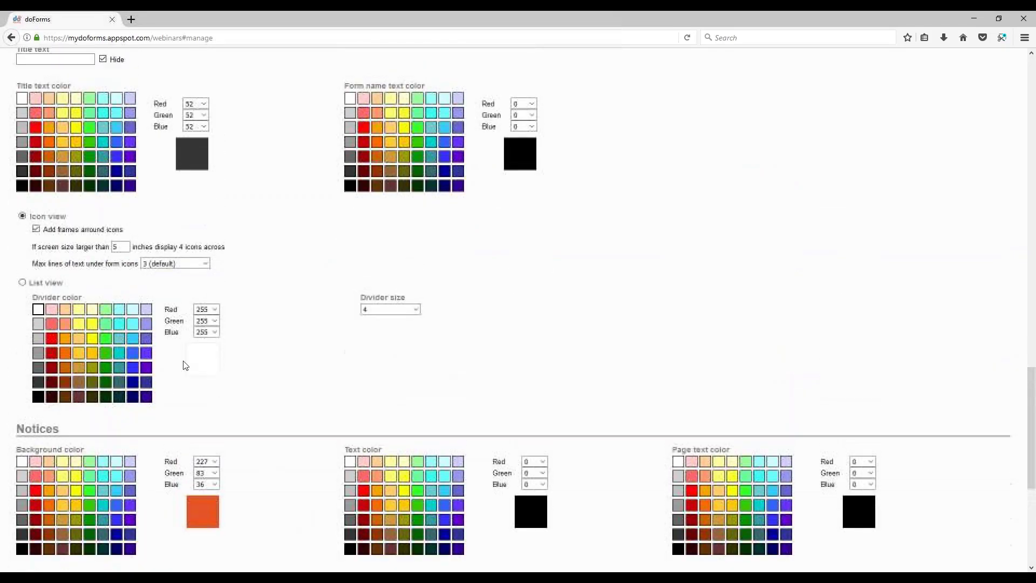
scroll(227, 364, "up", 12)
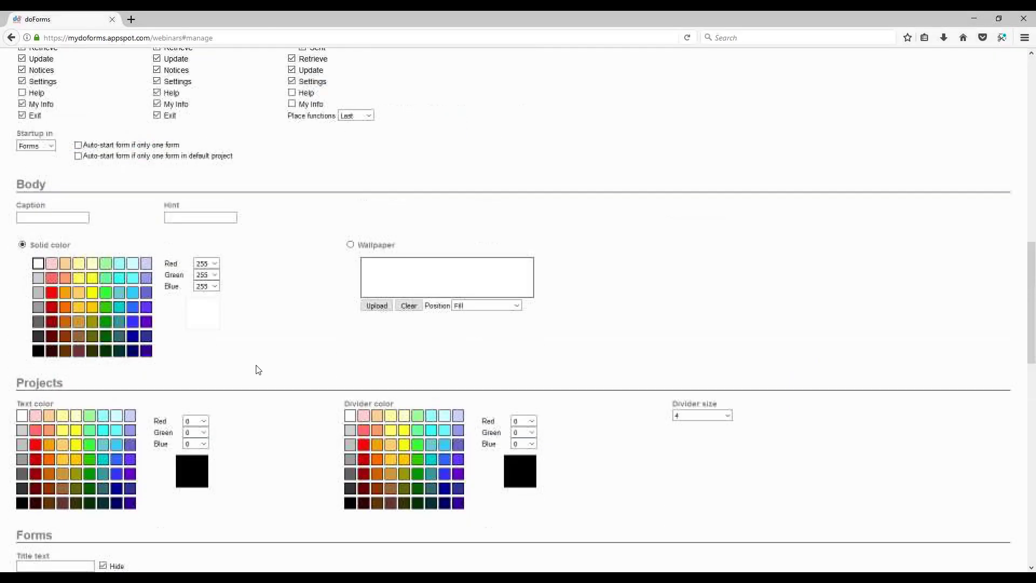
scroll(258, 369, "up", 10)
left_click(231, 118)
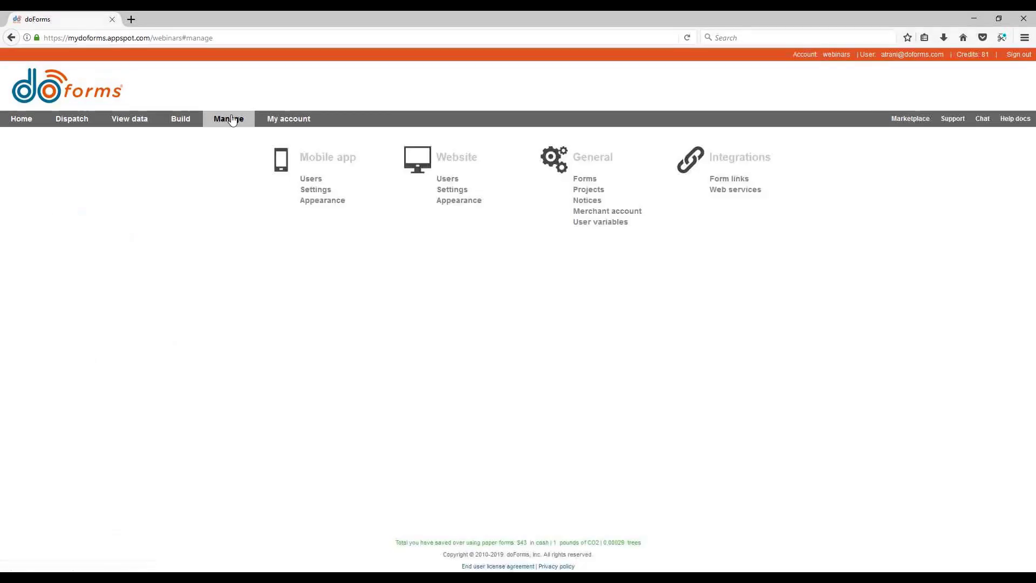
left_click(313, 191)
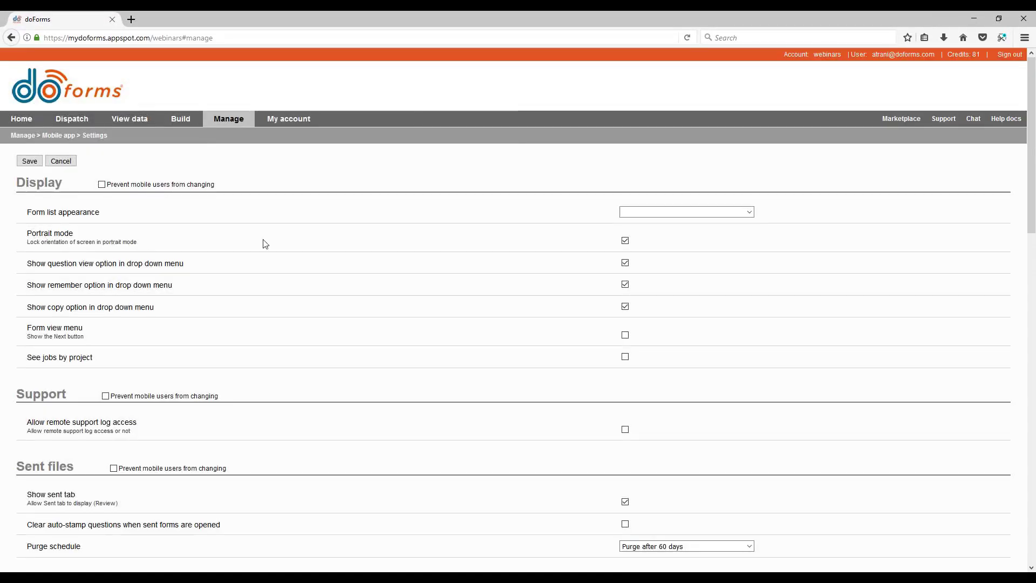
Step: Review the Portrait mode setting and prevent mobile users from changing the Display settings
scroll(40, 179, "down", 2)
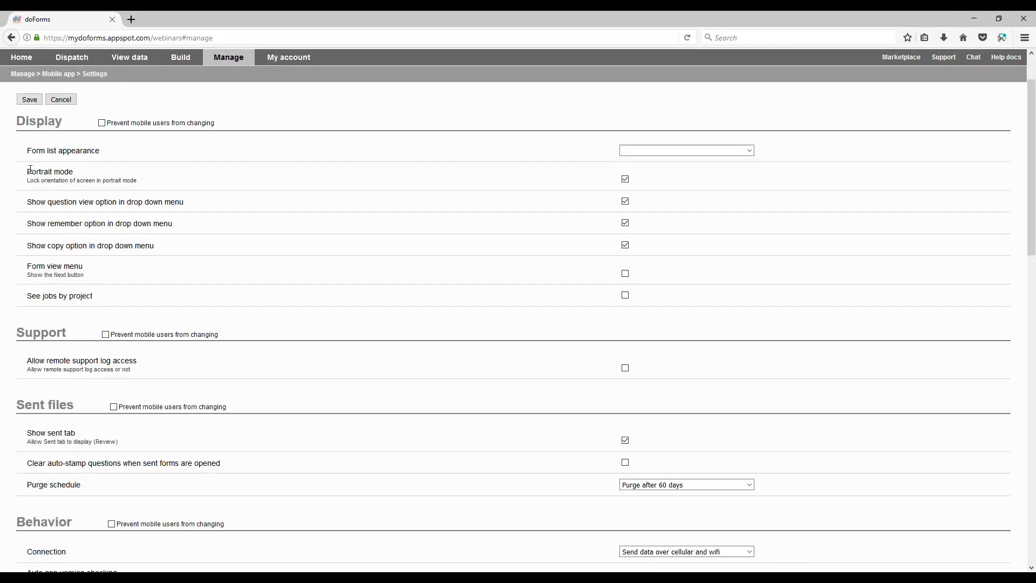
left_click_drag(30, 169, 156, 187)
left_click_drag(106, 125, 224, 127)
left_click(230, 127)
left_click(101, 123)
Step: Review the Support and Sent files settings, including the available purge schedule options
scroll(41, 186, "down", 3)
scroll(75, 238, "down", 2)
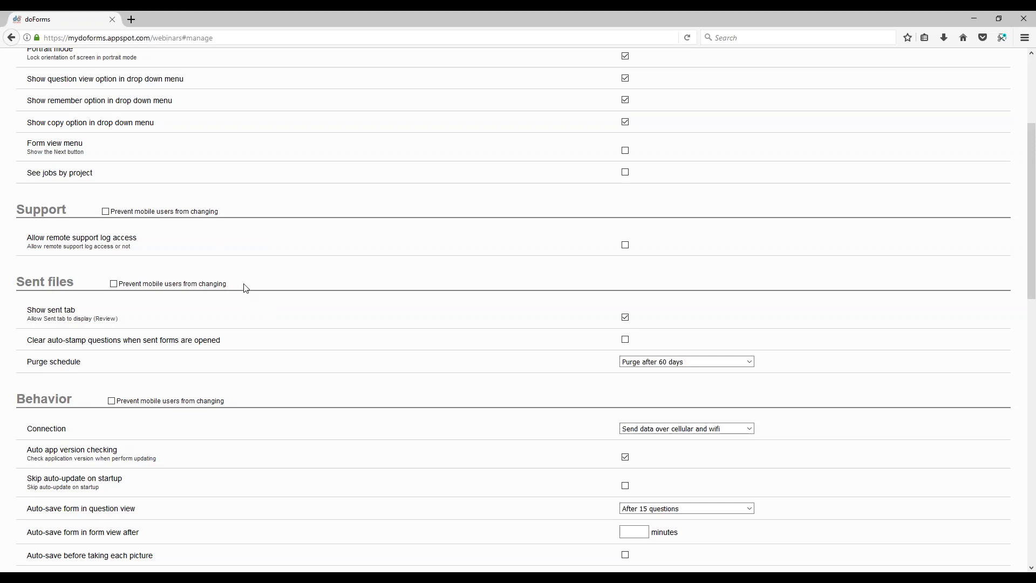
scroll(223, 323, "down", 2)
scroll(205, 297, "down", 2)
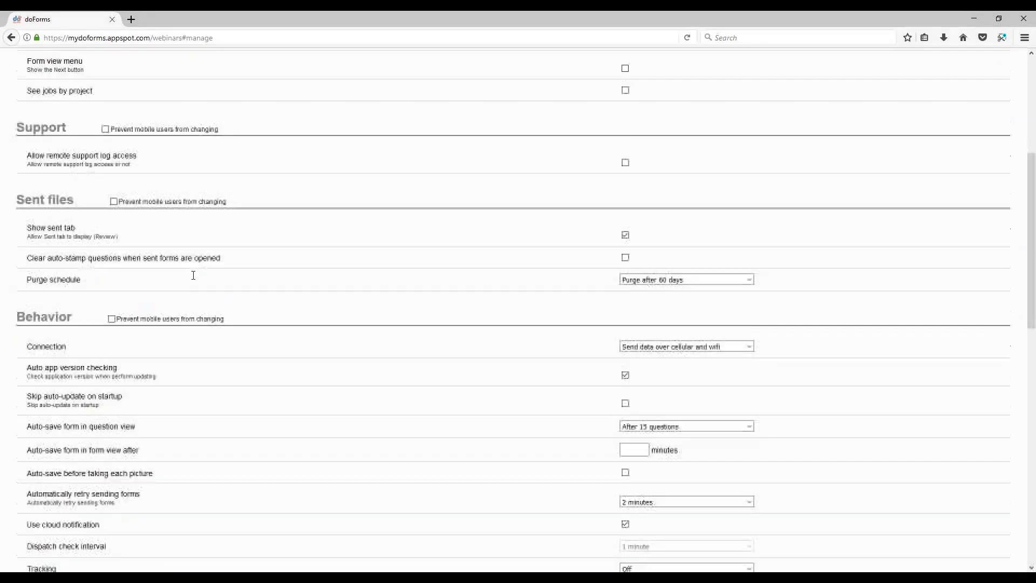
left_click(651, 242)
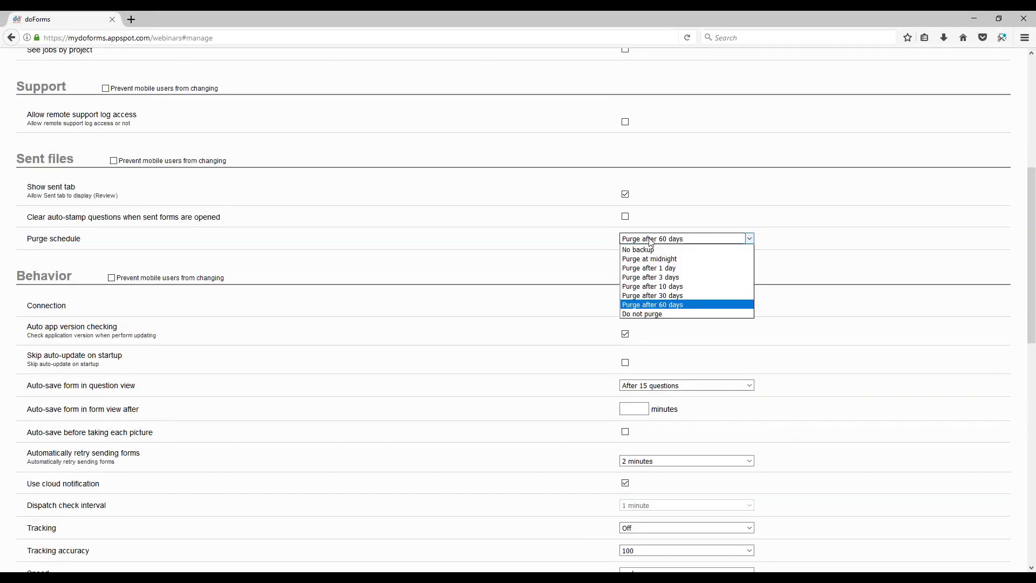
left_click(783, 250)
Step: Set the Tracking interval in the Behavior section to 3 minutes
scroll(467, 282, "down", 3)
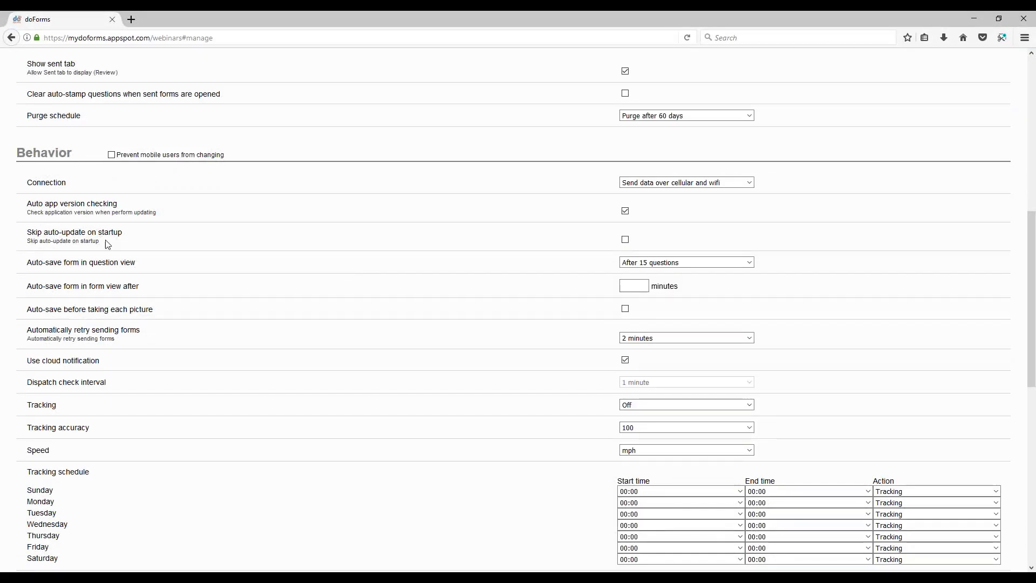
scroll(240, 243, "down", 2)
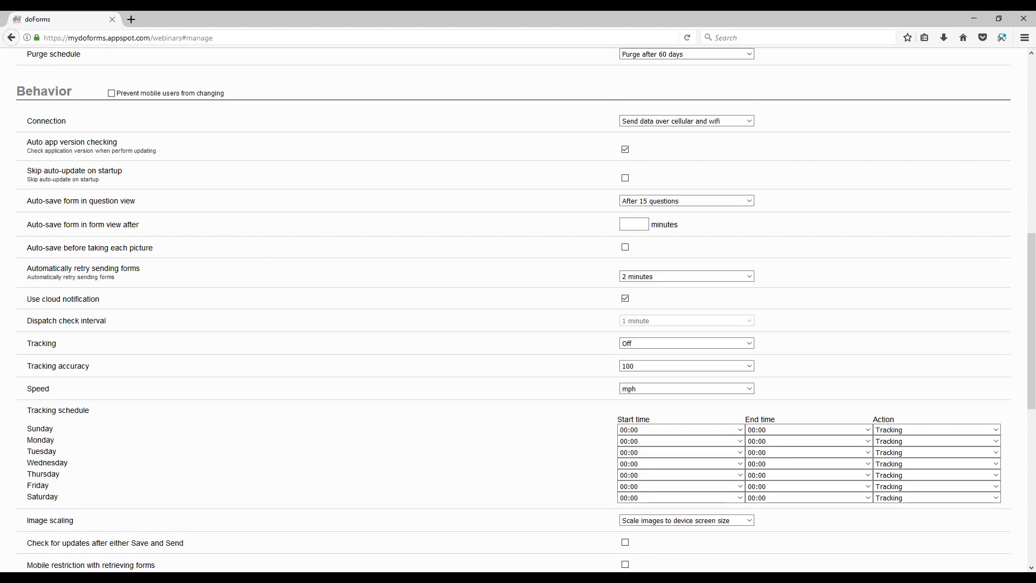
left_click_drag(26, 344, 68, 352)
left_click(686, 346)
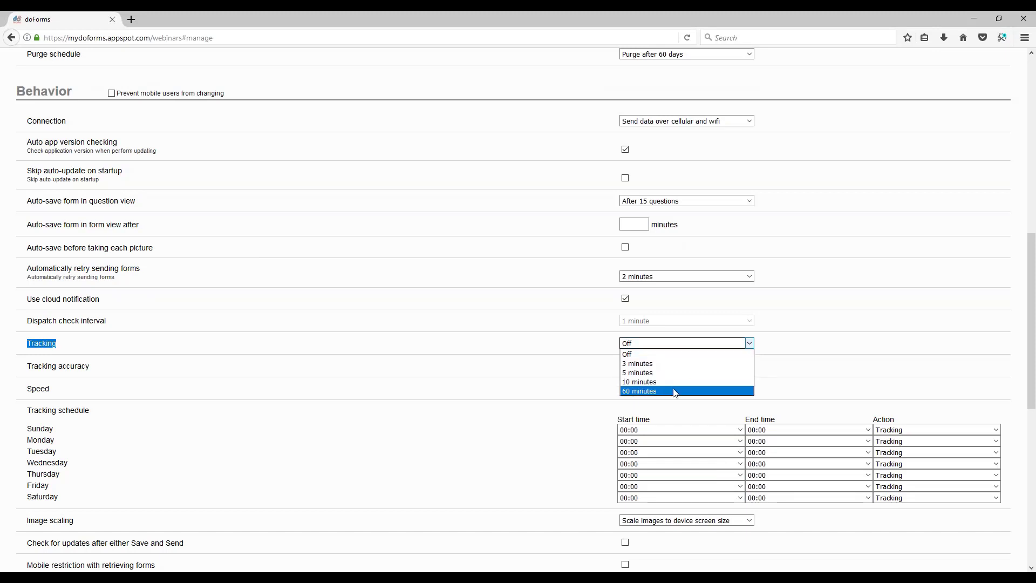
left_click(678, 364)
left_click(513, 343)
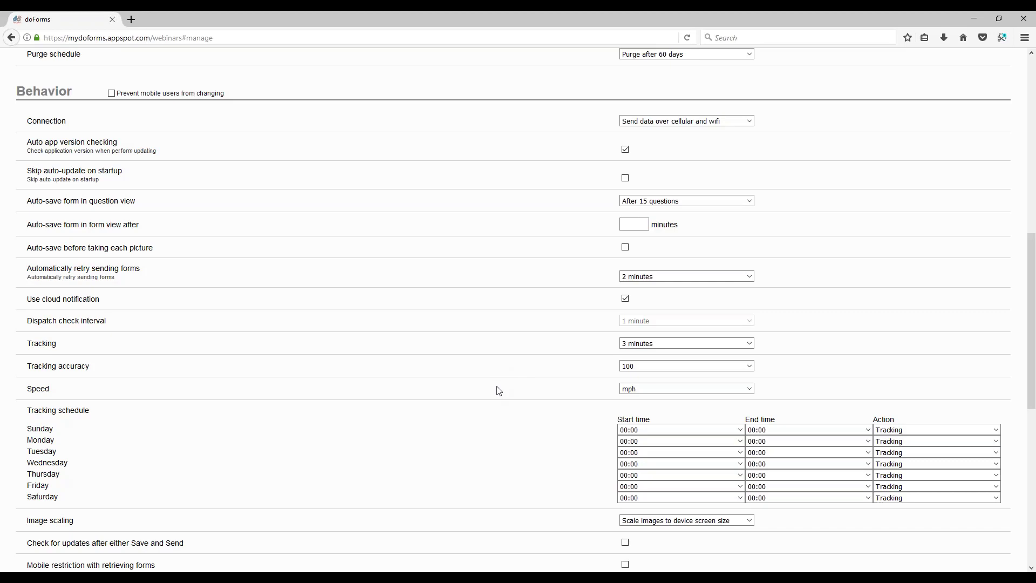
scroll(514, 389, "down", 2)
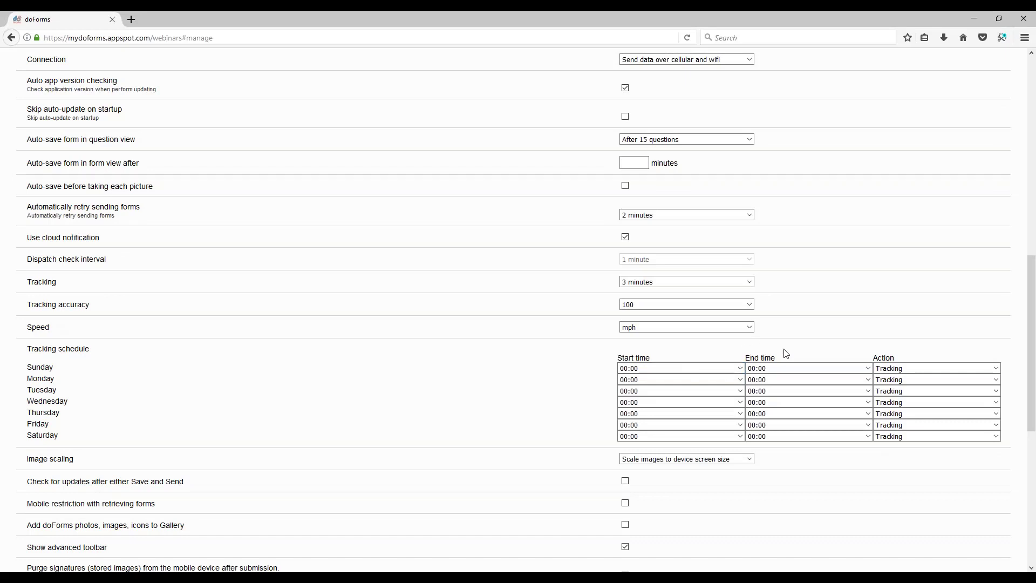
left_click(857, 371)
scroll(805, 472, "down", 8)
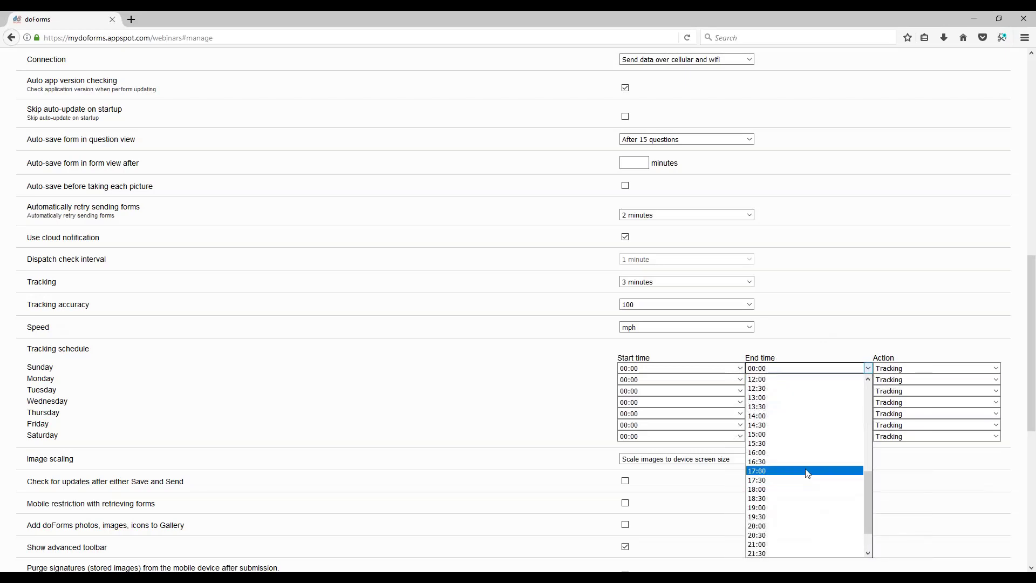
left_click(808, 434)
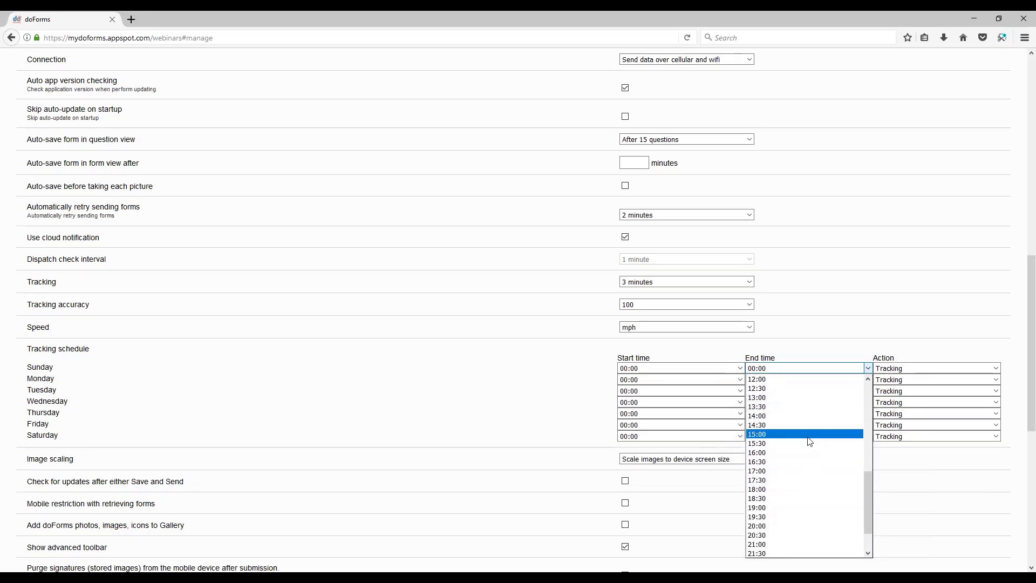
left_click(790, 372)
scroll(789, 399, "up", 5)
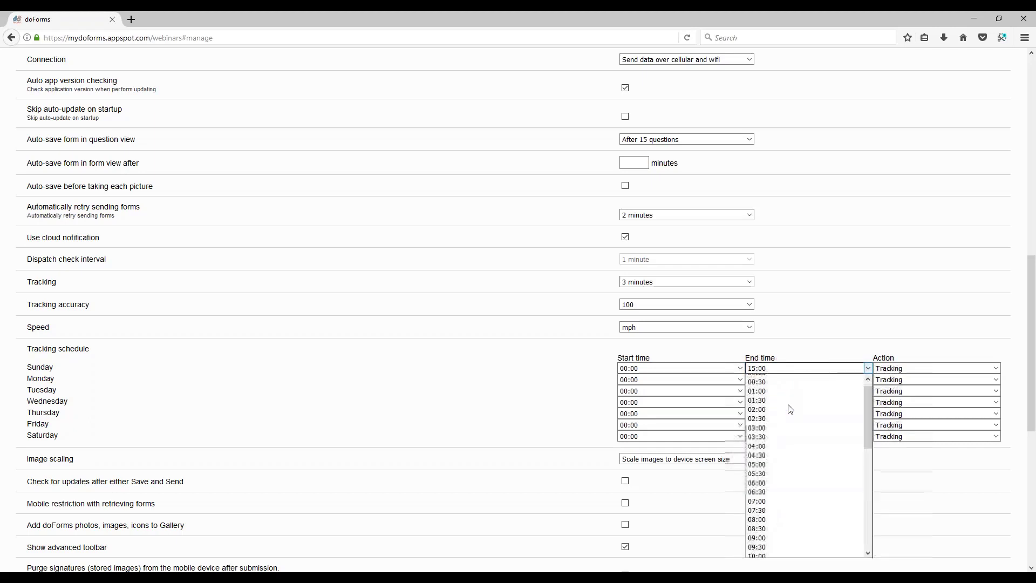
left_click(790, 381)
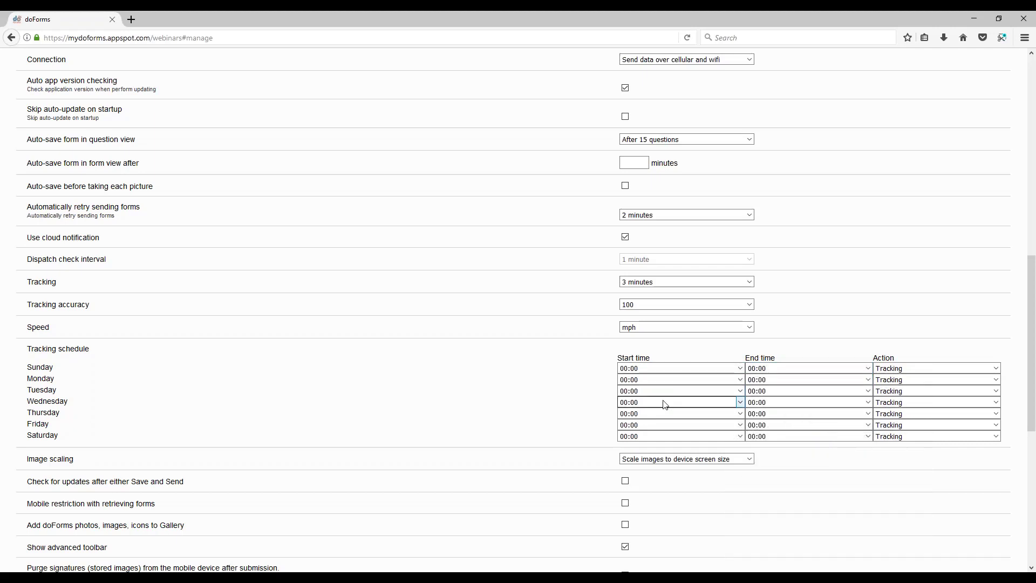
Step: Set Monday's tracking schedule to start at 09:00 and end at 17:00
left_click(674, 381)
scroll(686, 480, "down", 2)
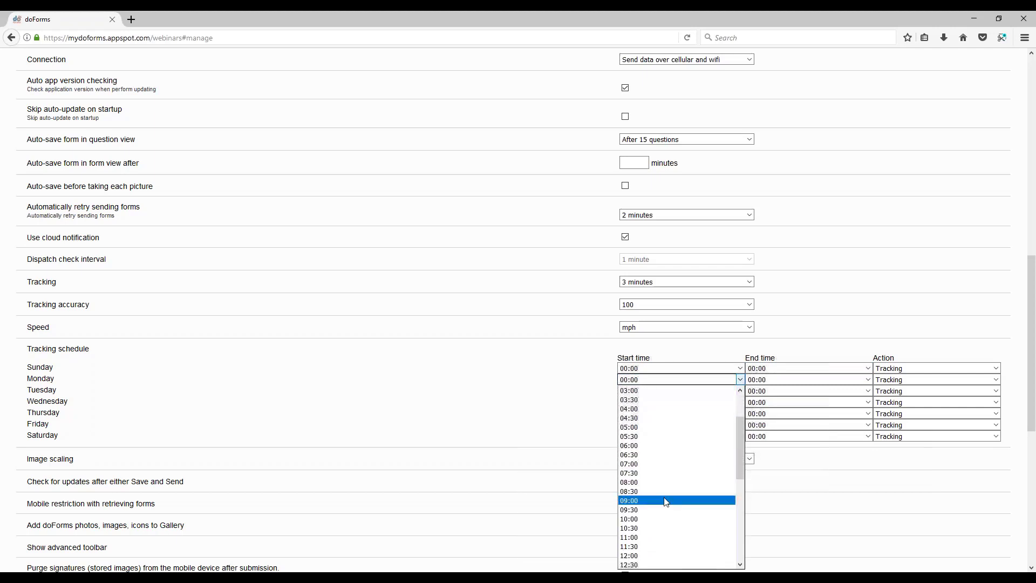
left_click(666, 502)
left_click(799, 379)
scroll(814, 488, "down", 1)
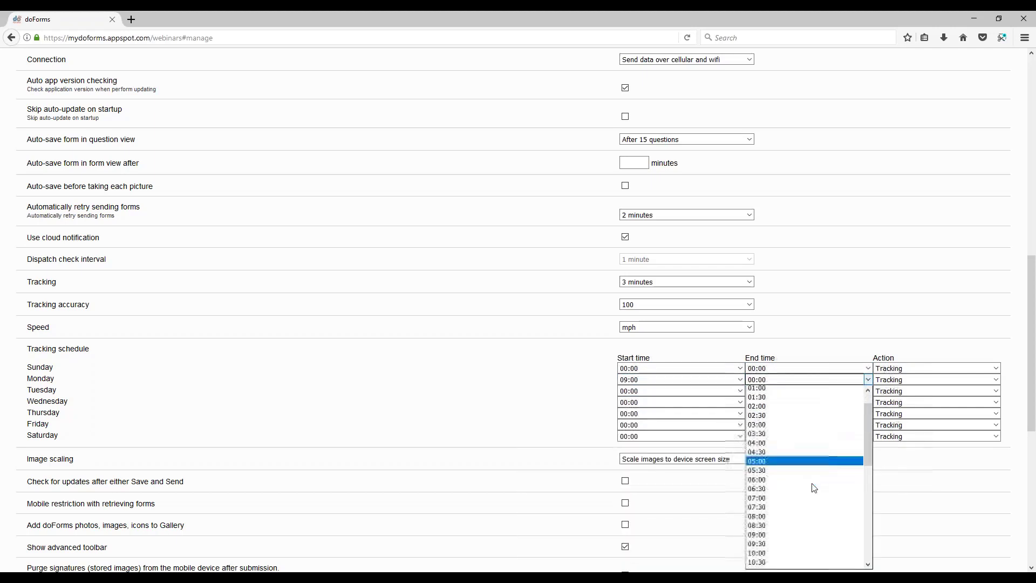
scroll(805, 480, "down", 8)
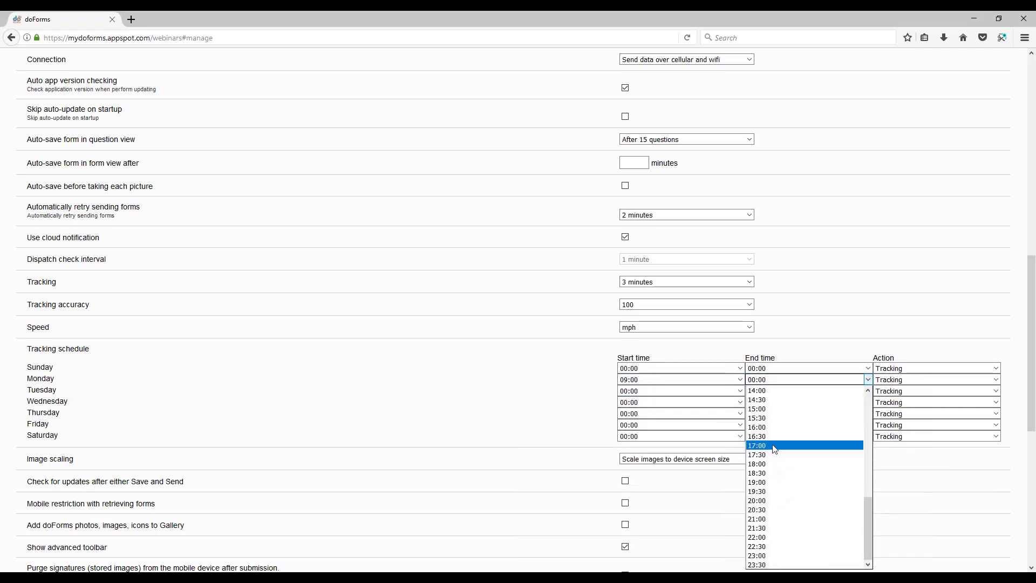
left_click(775, 446)
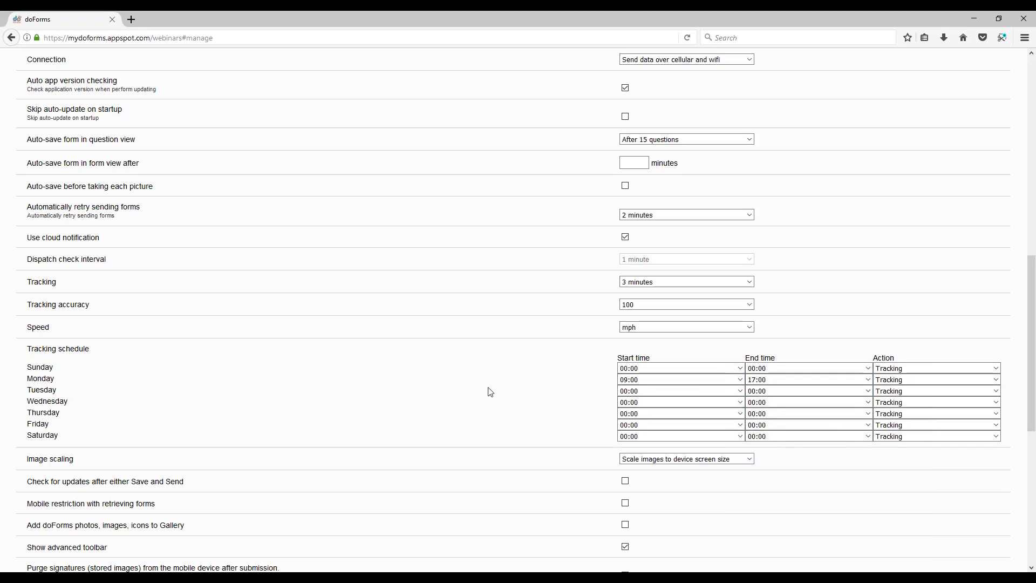
Step: Review the available Image scaling options and the remaining Behavior settings below the tracking schedule
scroll(489, 392, "down", 4)
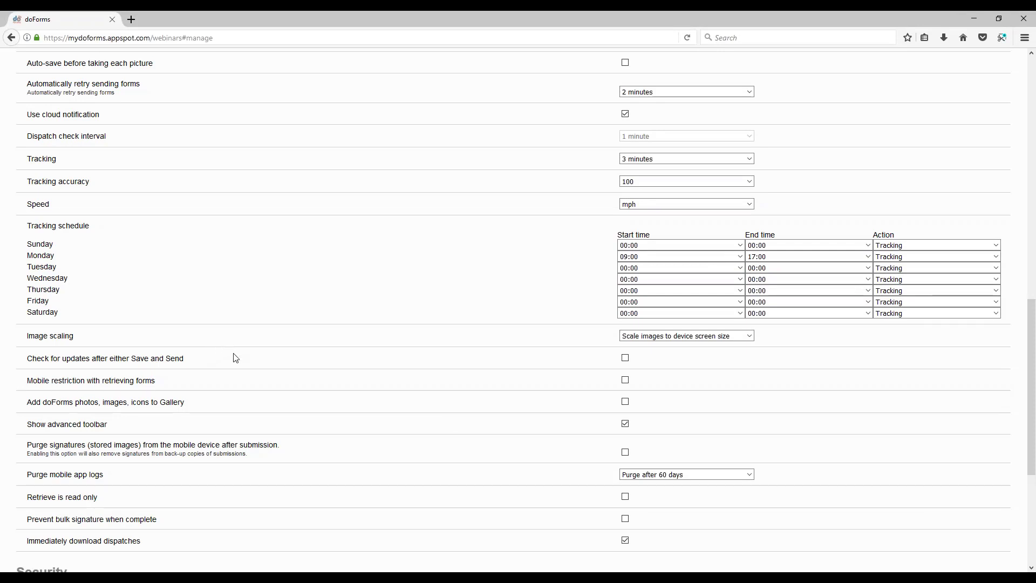
left_click(733, 338)
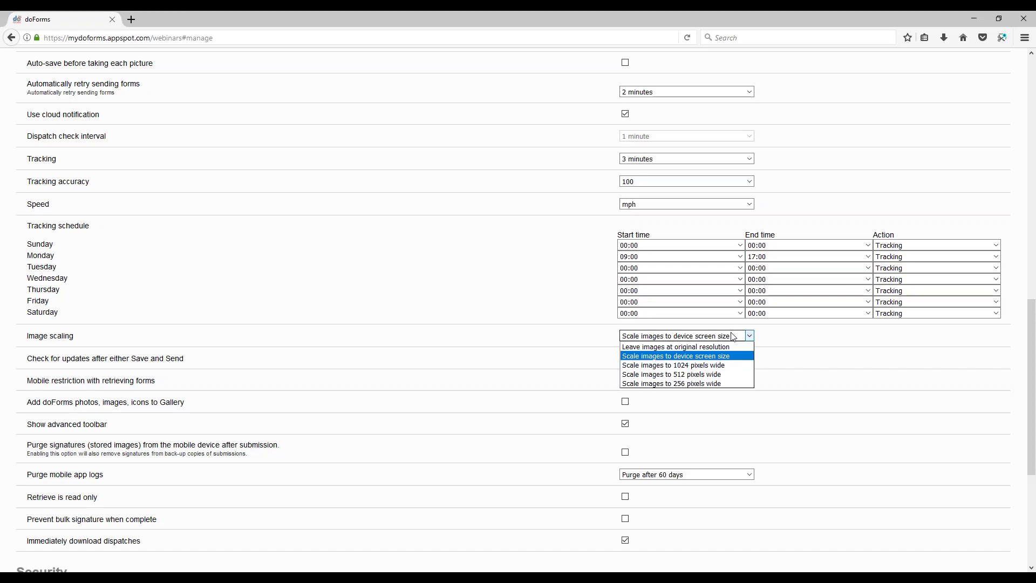
left_click(734, 337)
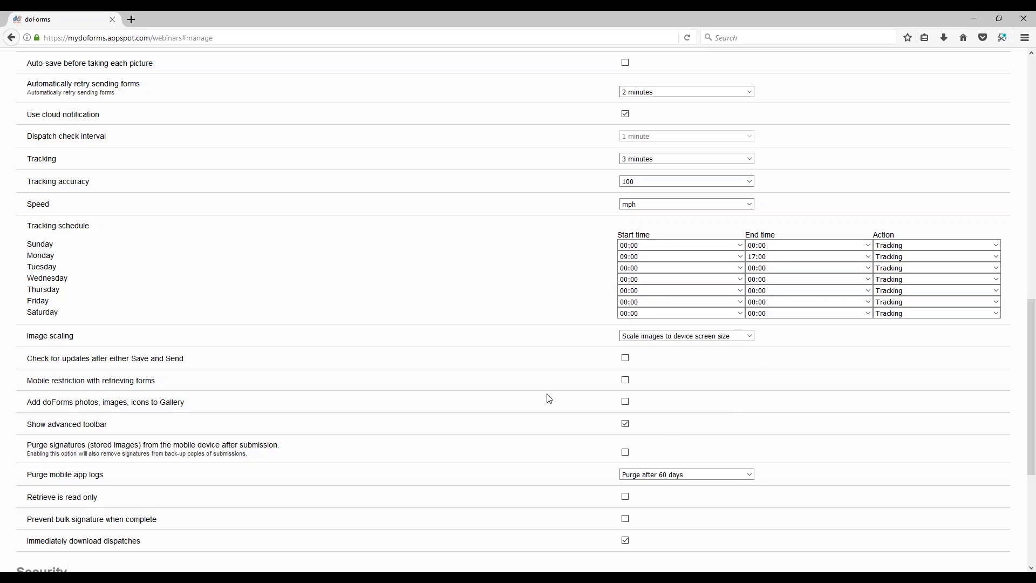
scroll(605, 387, "down", 2)
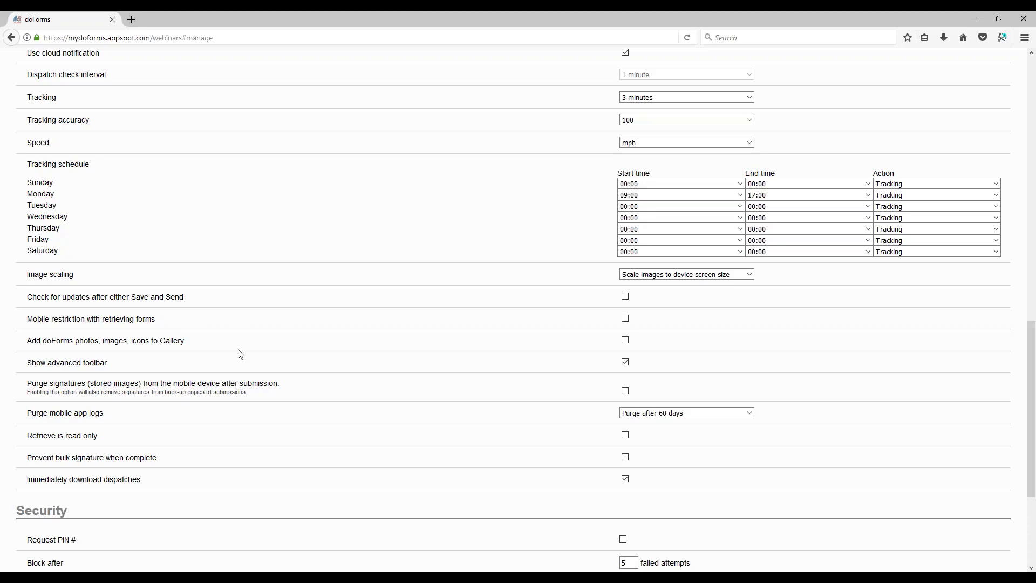
Step: Review the Security settings, including the failed-attempt limit and activity timeout options, and turn off Request PIN #
scroll(311, 369, "down", 4)
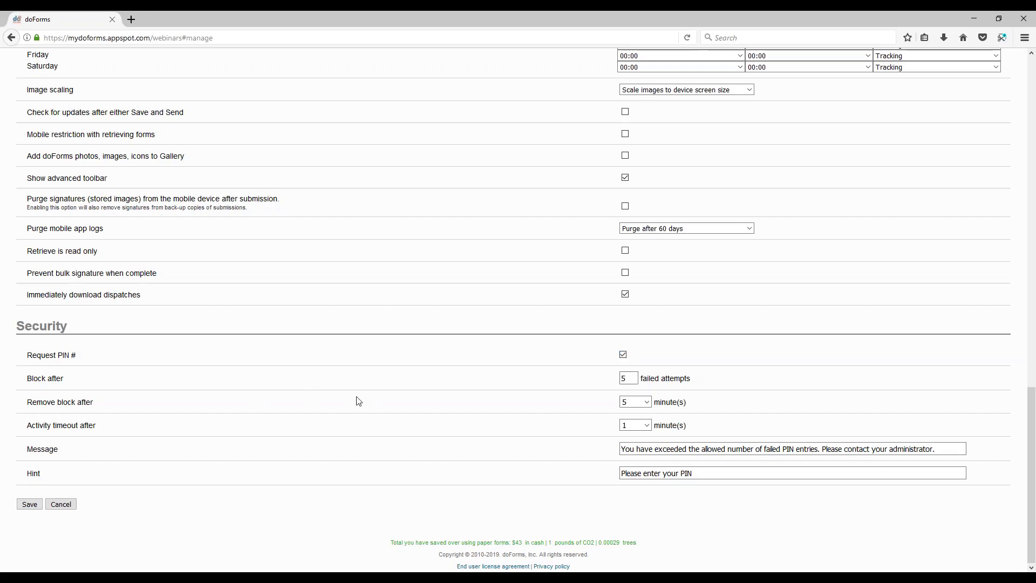
left_click(624, 379)
left_click(644, 429)
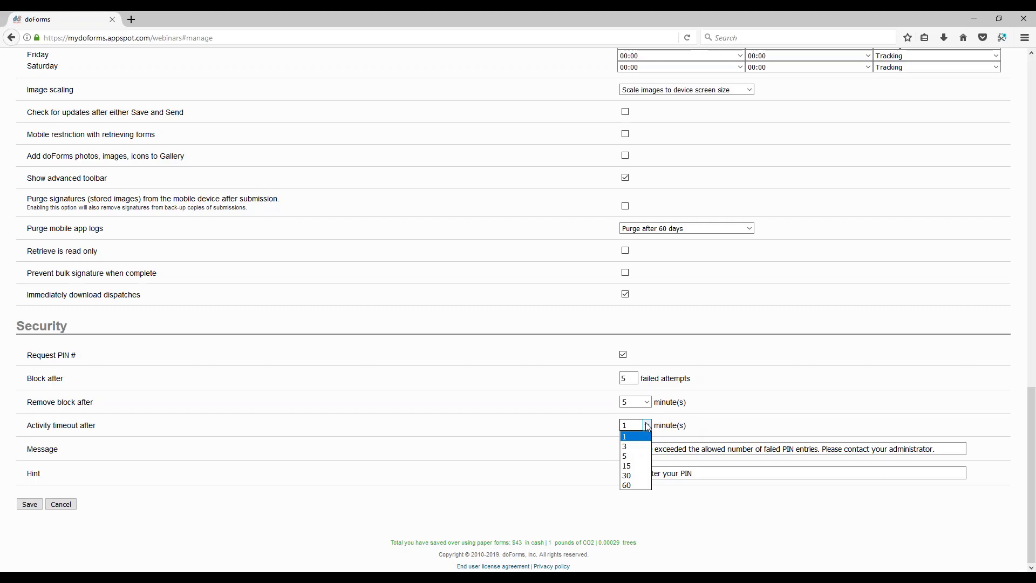
left_click(648, 428)
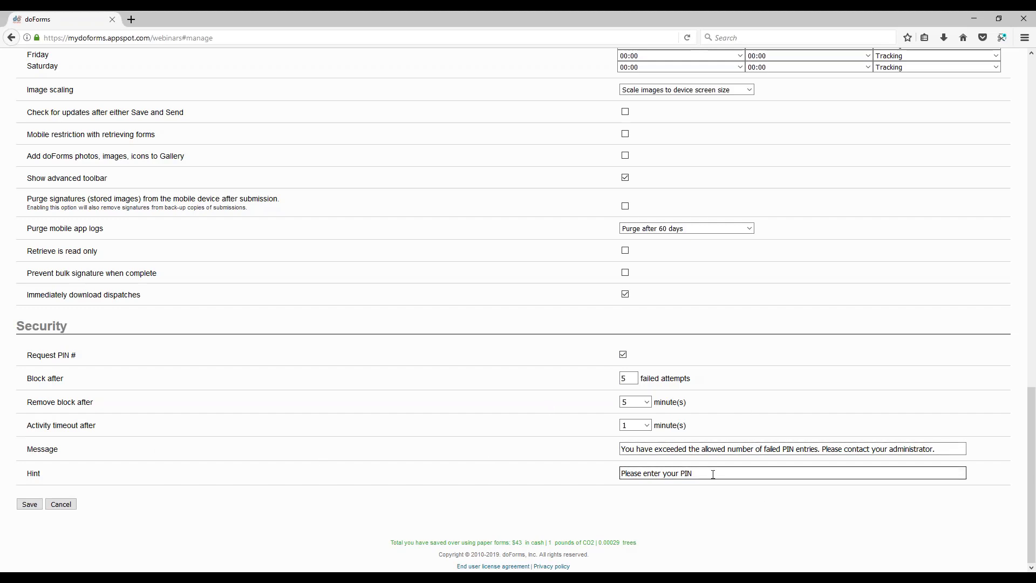
left_click(624, 356)
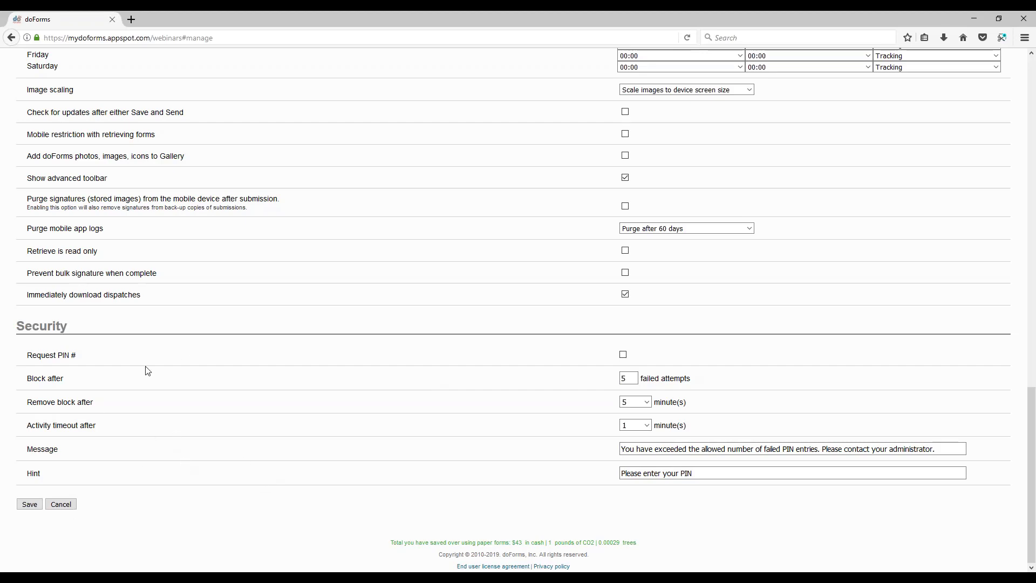
Step: Leave the mobile app settings and open the General user variables for mobile users from the Manage area
scroll(357, 470, "up", 20)
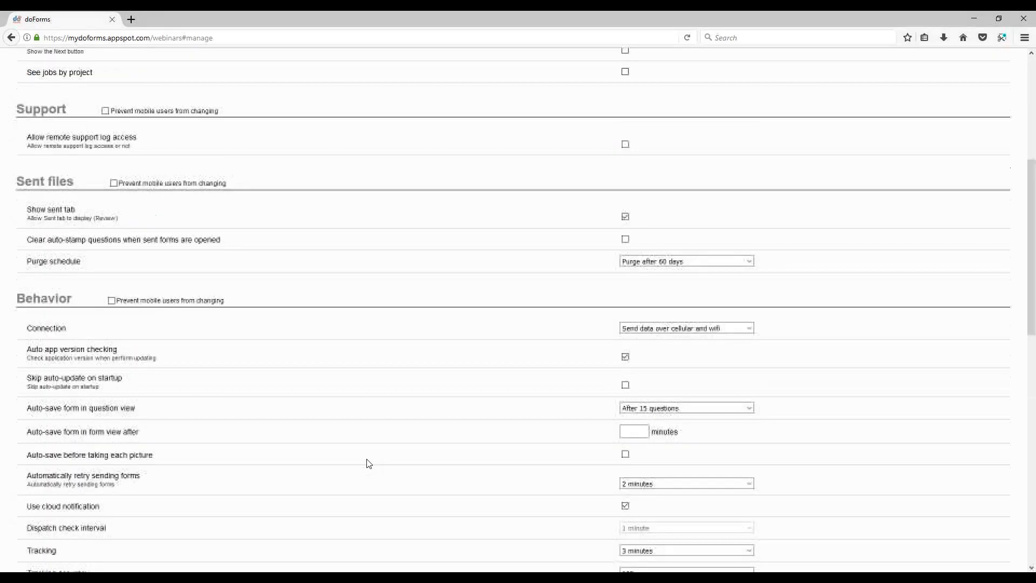
left_click(231, 120)
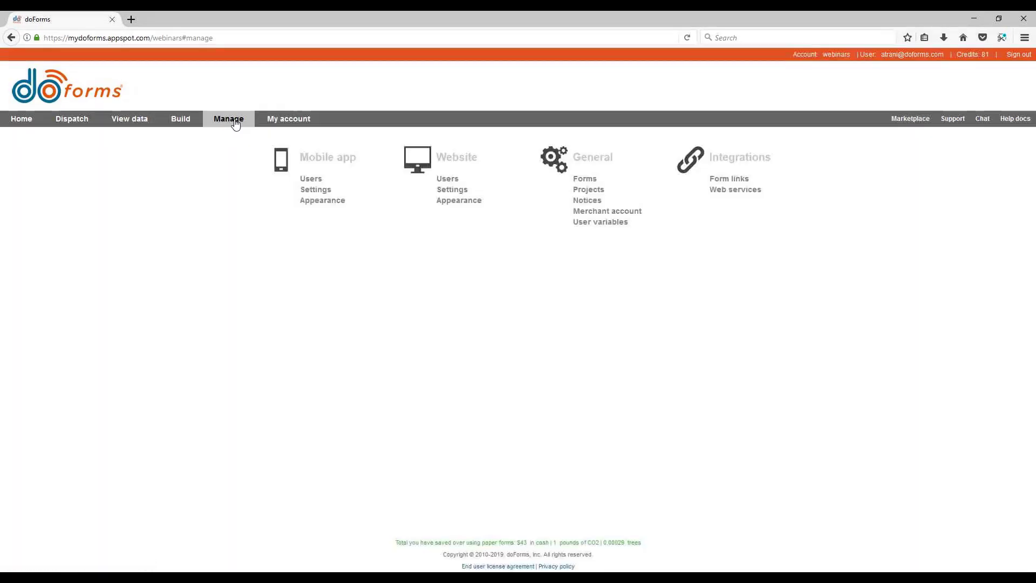
left_click(594, 231)
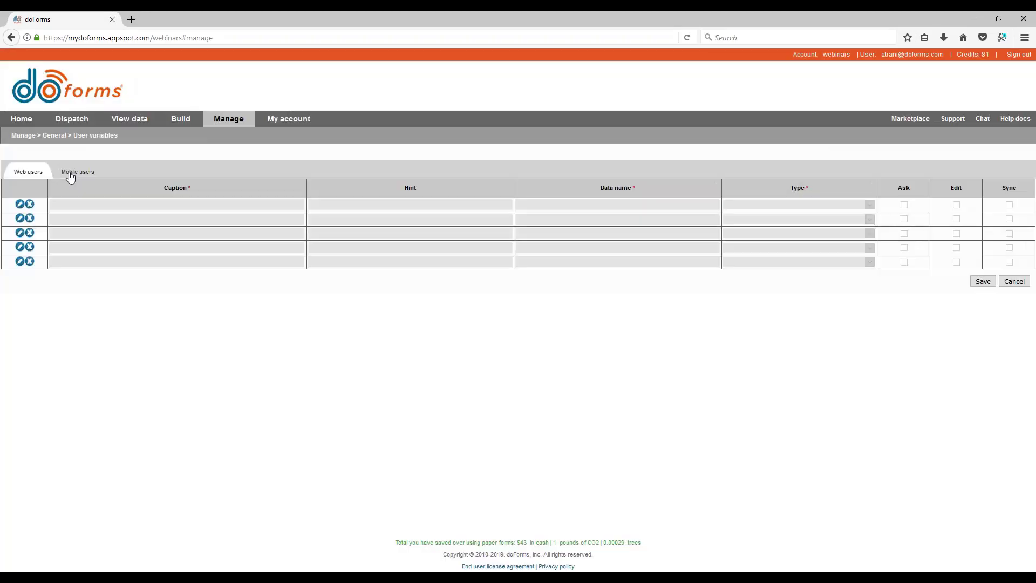
left_click(70, 173)
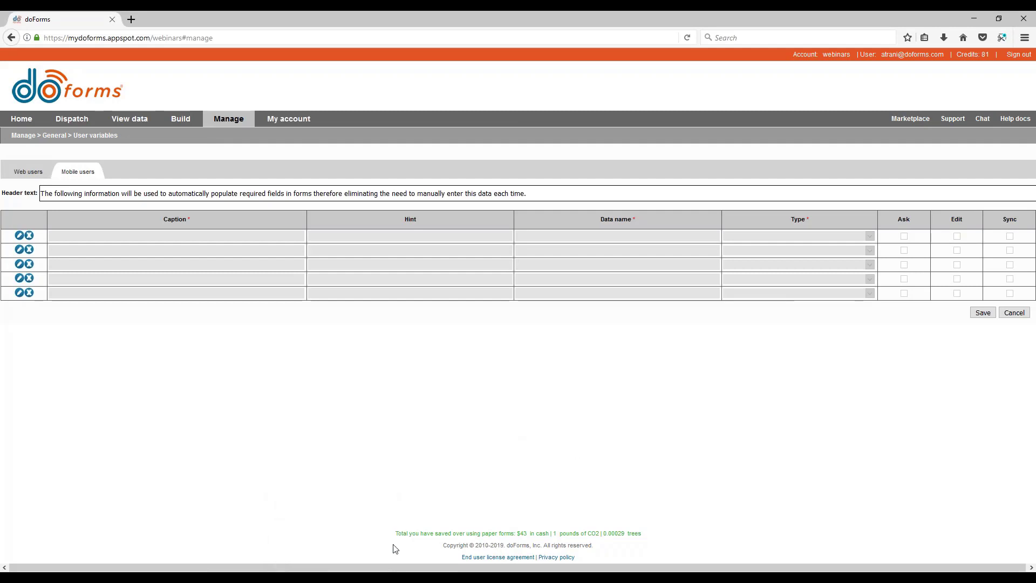
Step: Add a mobile user variable captioned Employee ID with type Text and Ask, Edit and Sync enabled
left_click(19, 237)
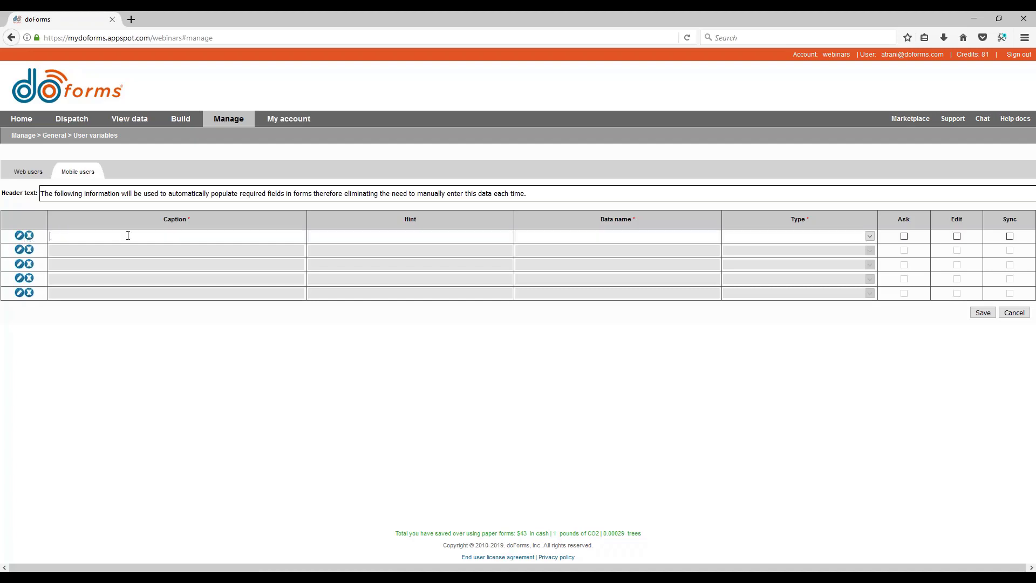
type("Employee ID")
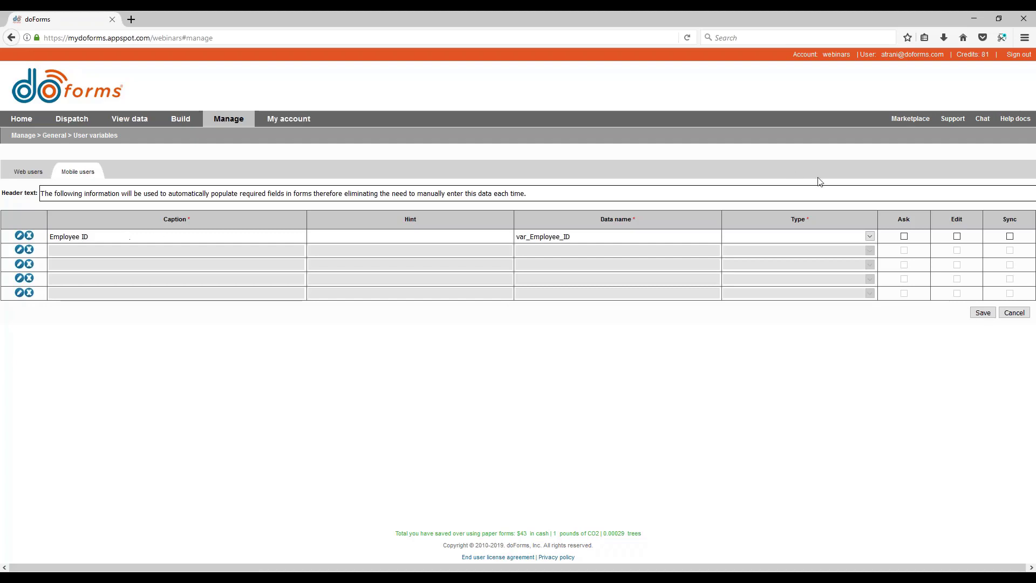
left_click(867, 238)
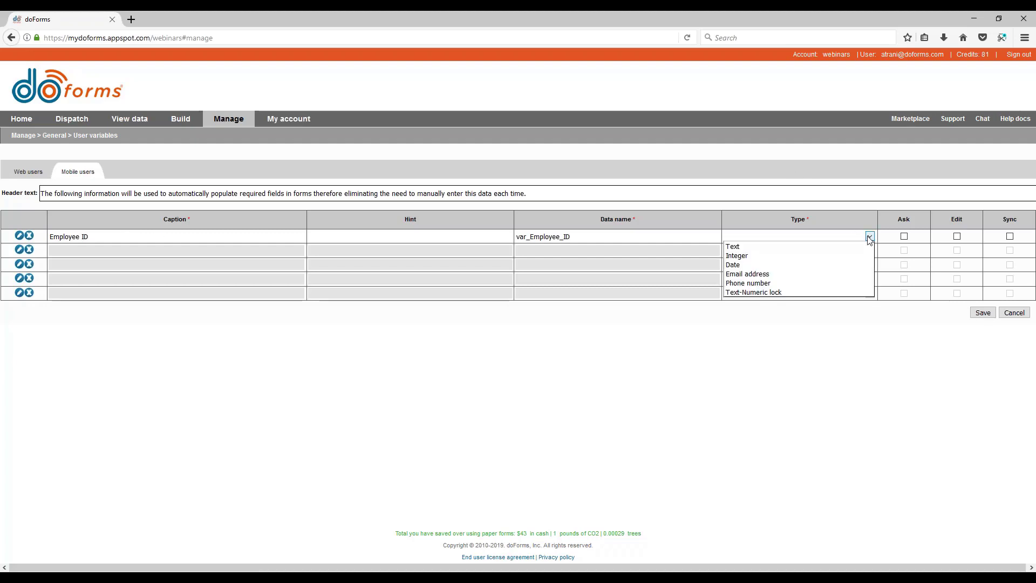
left_click(826, 250)
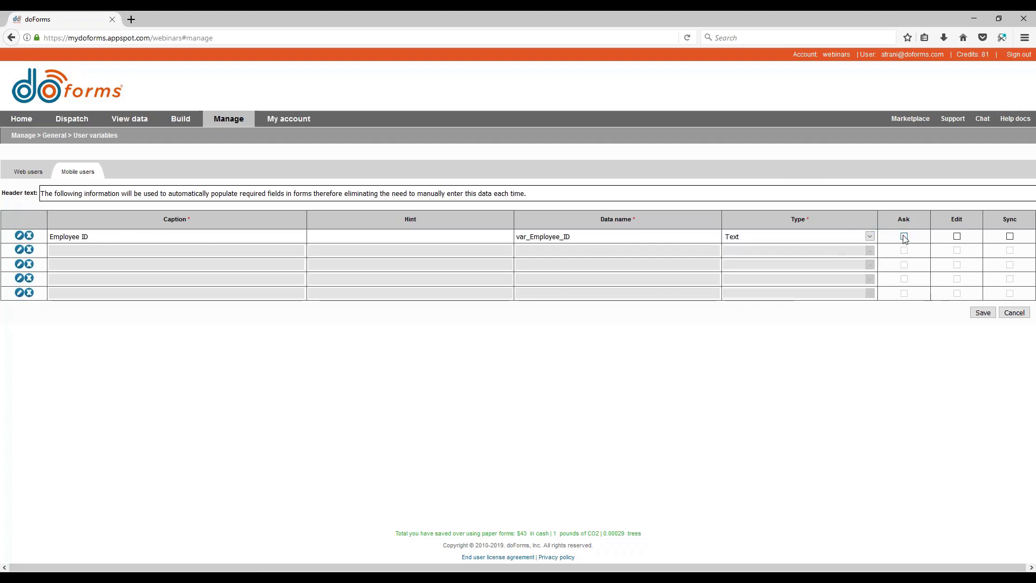
left_click(904, 237)
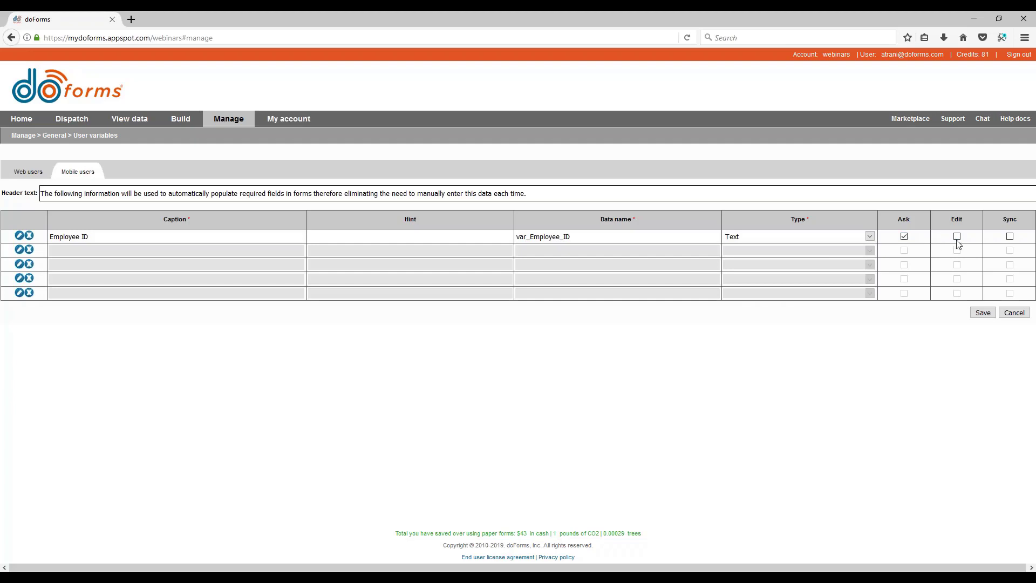
left_click(958, 237)
left_click(1009, 237)
Step: Add a second variable captioned Vehicle # with type Text and Ask, Edit and Sync enabled, and save the user variables
left_click(20, 249)
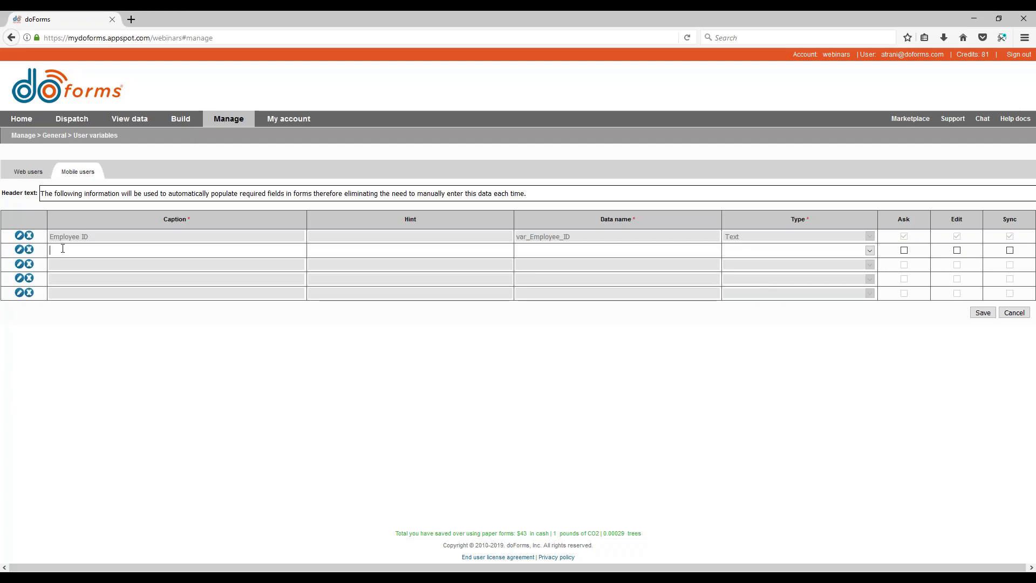
type("Vehicle #")
left_click(779, 250)
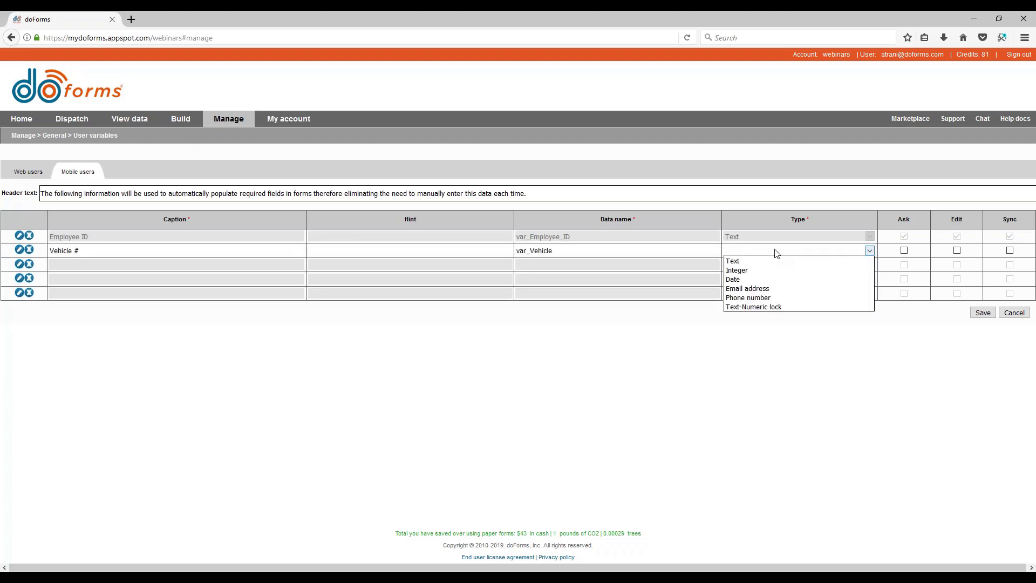
left_click(766, 260)
left_click(904, 250)
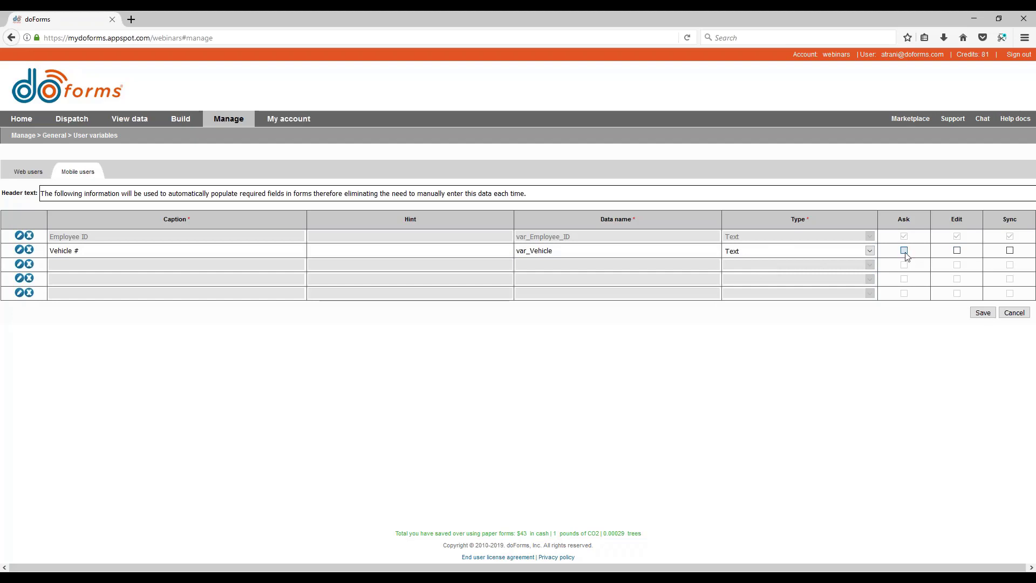
left_click(957, 250)
left_click(1010, 251)
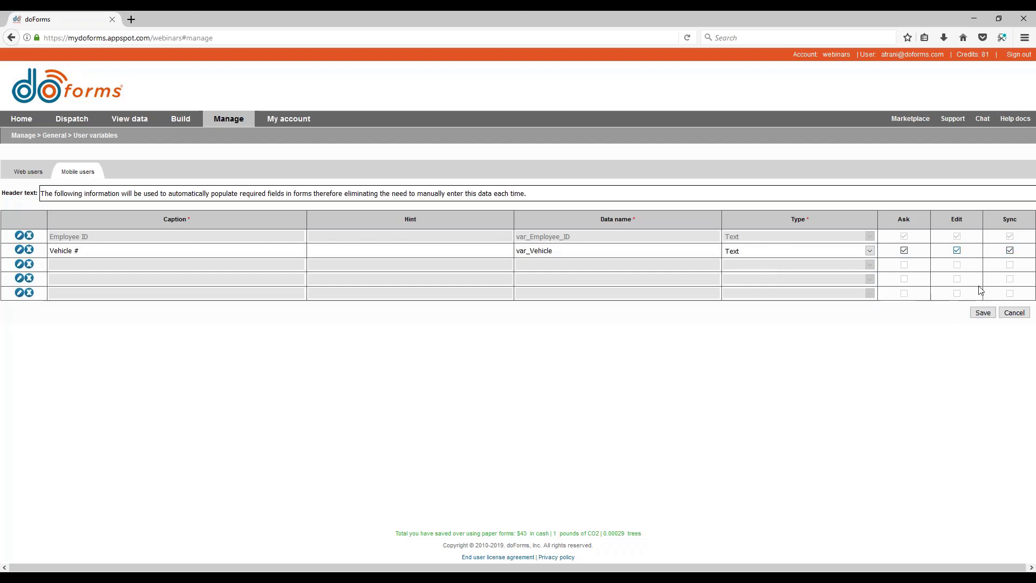
left_click(984, 313)
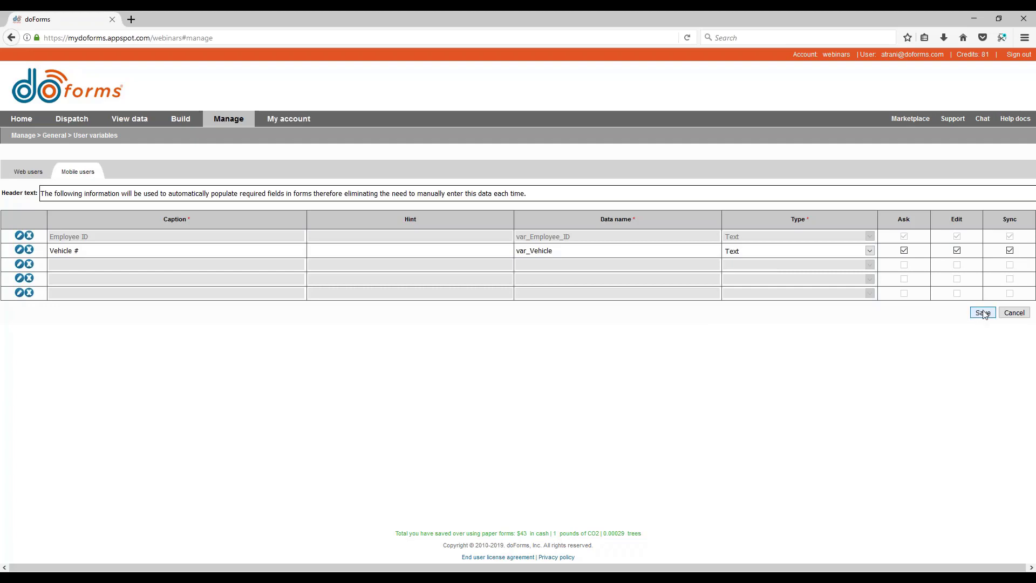
left_click(522, 283)
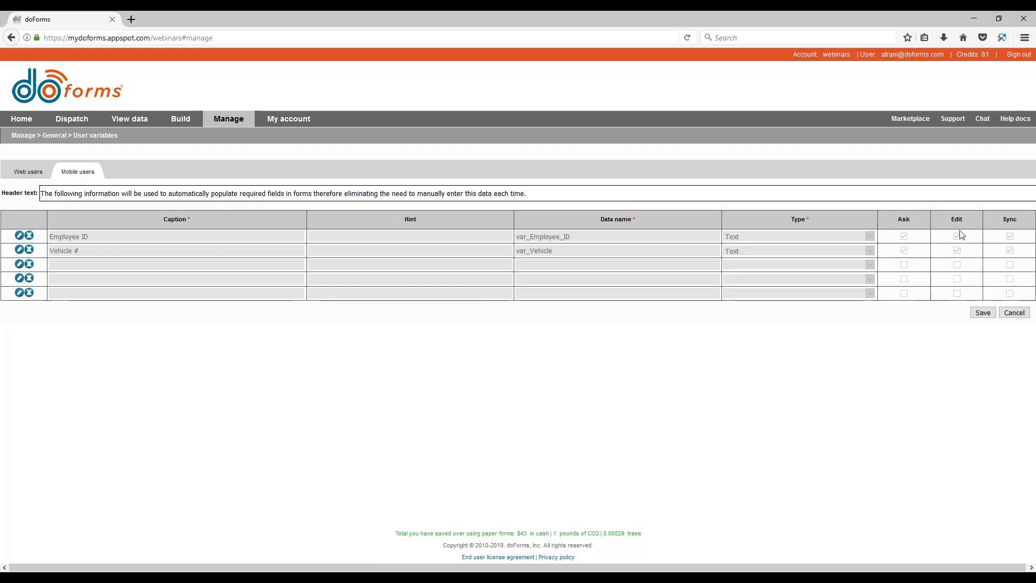
double_click(1005, 220)
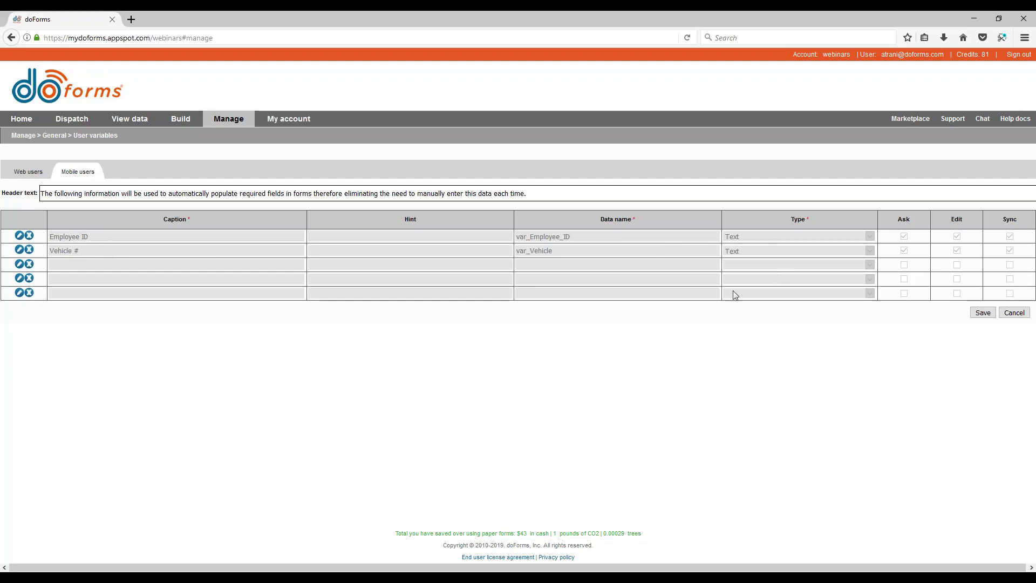
Step: Switch to the web client and answer the startup prompts with an employee ID and Vehicle # 5454
mouse_move(183, 124)
left_click(312, 551)
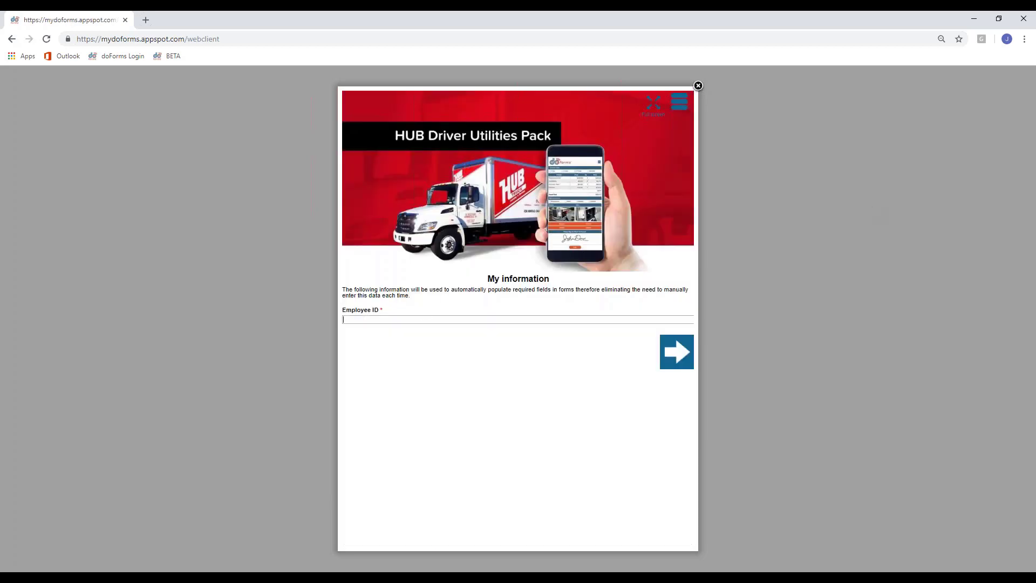
left_click(677, 351)
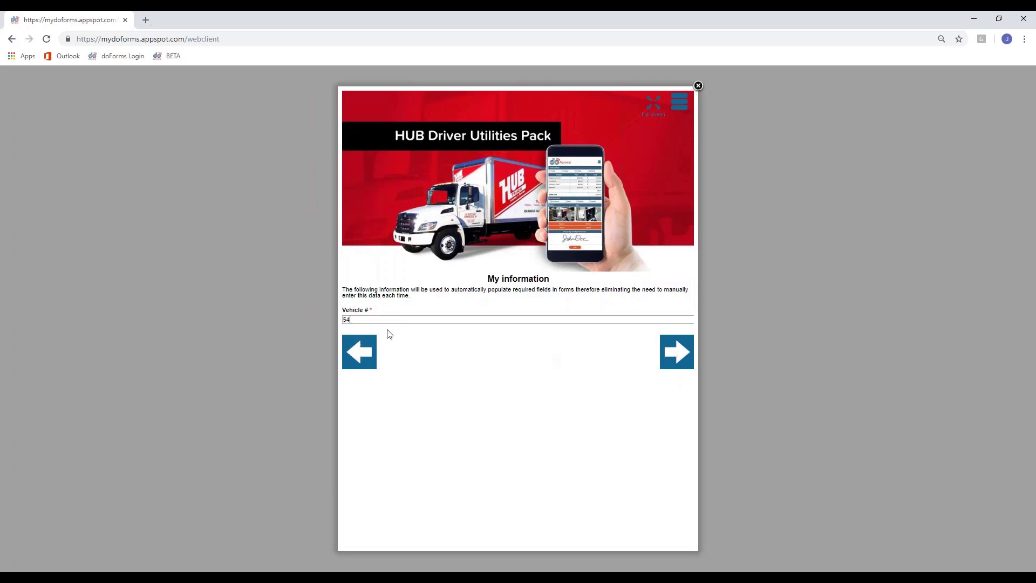
left_click(684, 357)
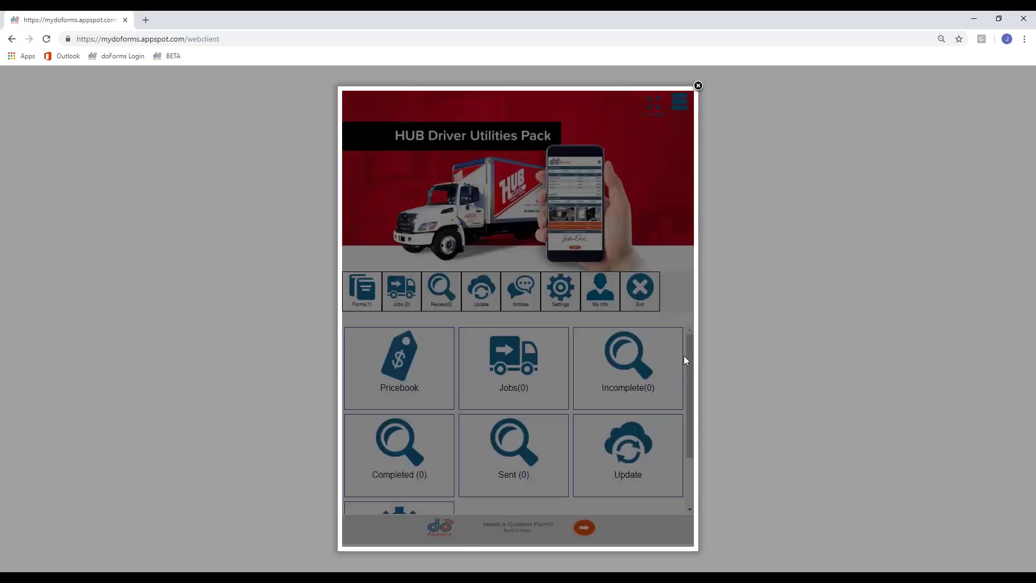
Step: Open the personal account variables under My Info, change Vehicle # to 7866 and save
left_click(601, 292)
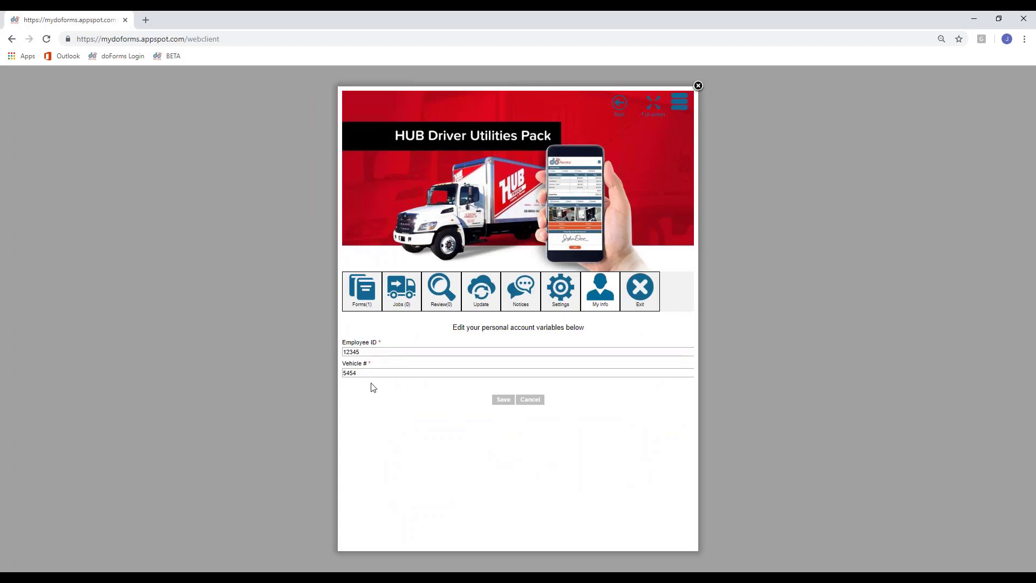
left_click_drag(359, 373, 319, 365)
type("7866")
left_click(500, 400)
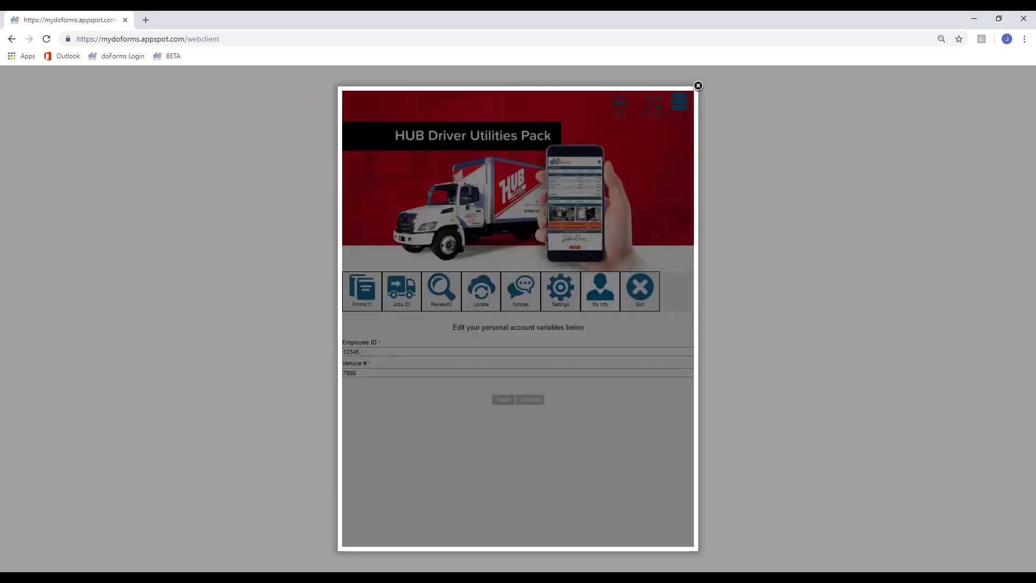
left_click(519, 302)
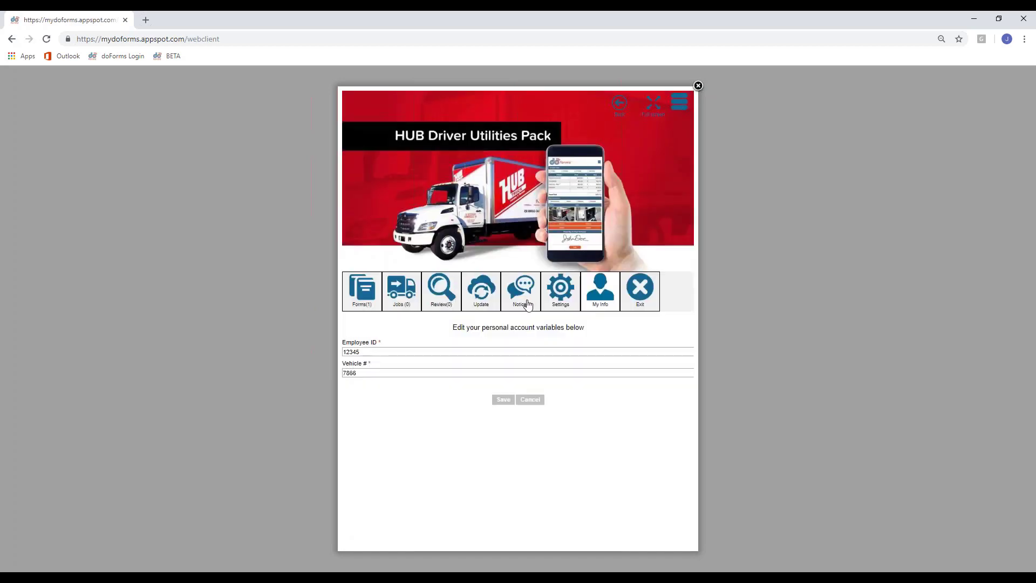
left_click(374, 301)
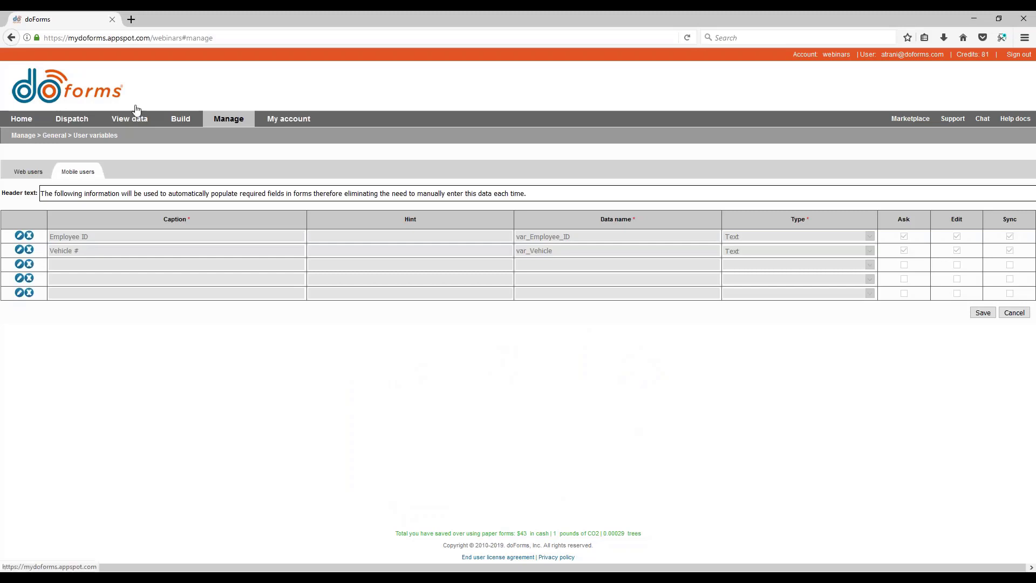
Step: Switch to the doForms website and compare the mobile user's Employee ID and Vehicle # with the web client, then close the record without saving
left_click(238, 126)
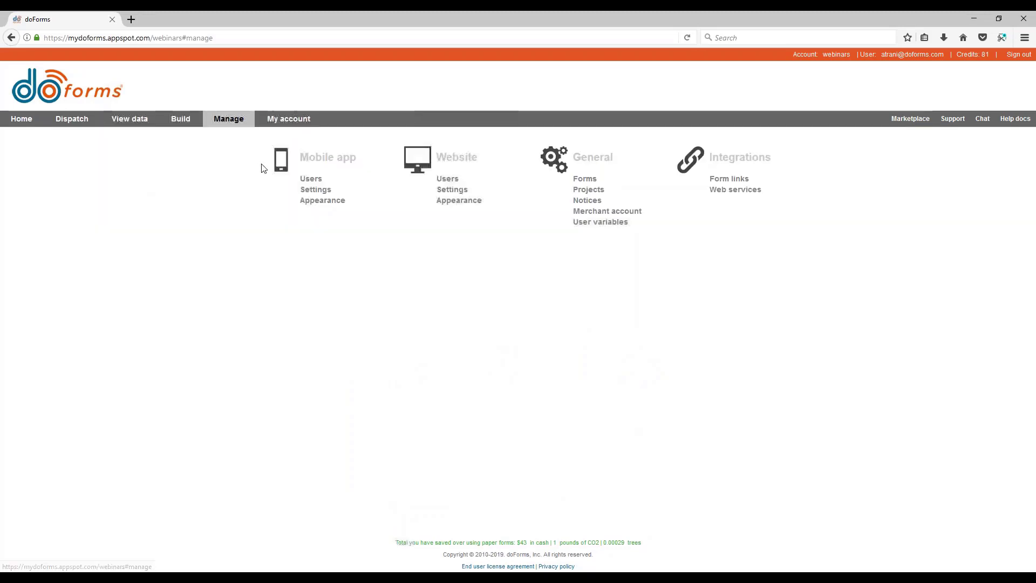
left_click(312, 179)
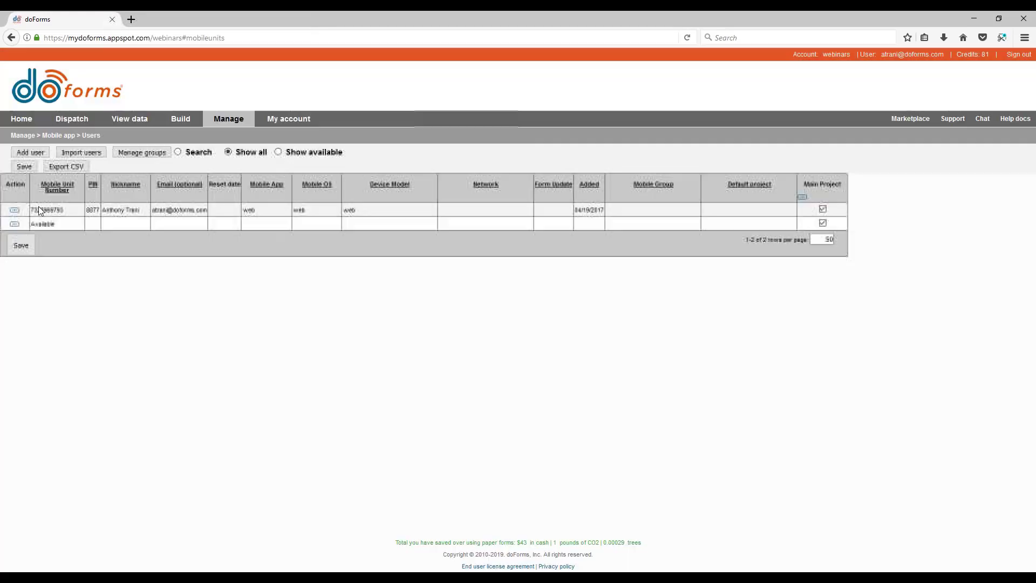
left_click(15, 210)
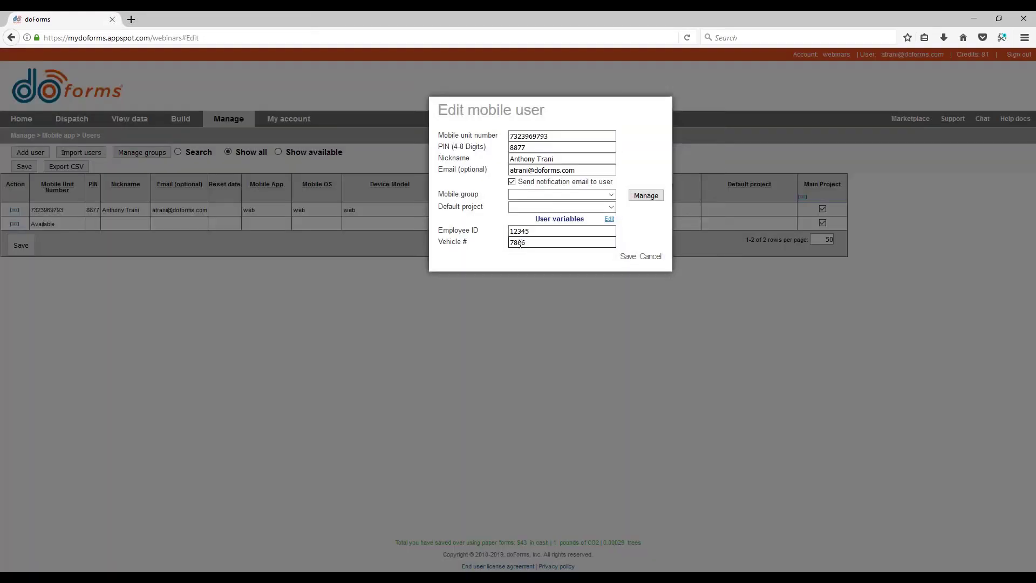
left_click_drag(528, 243, 506, 243)
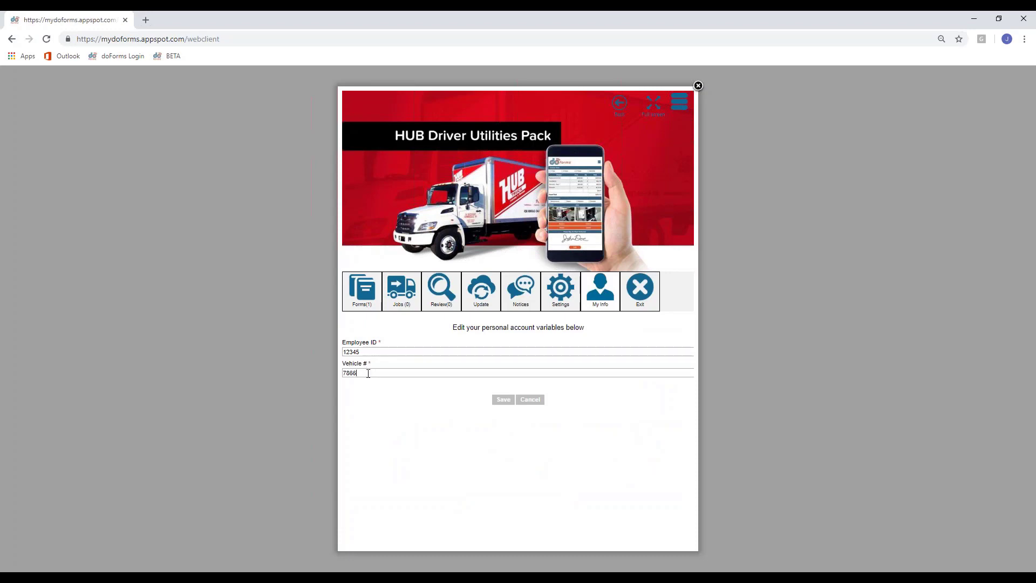
left_click_drag(368, 373, 293, 349)
left_click(305, 578)
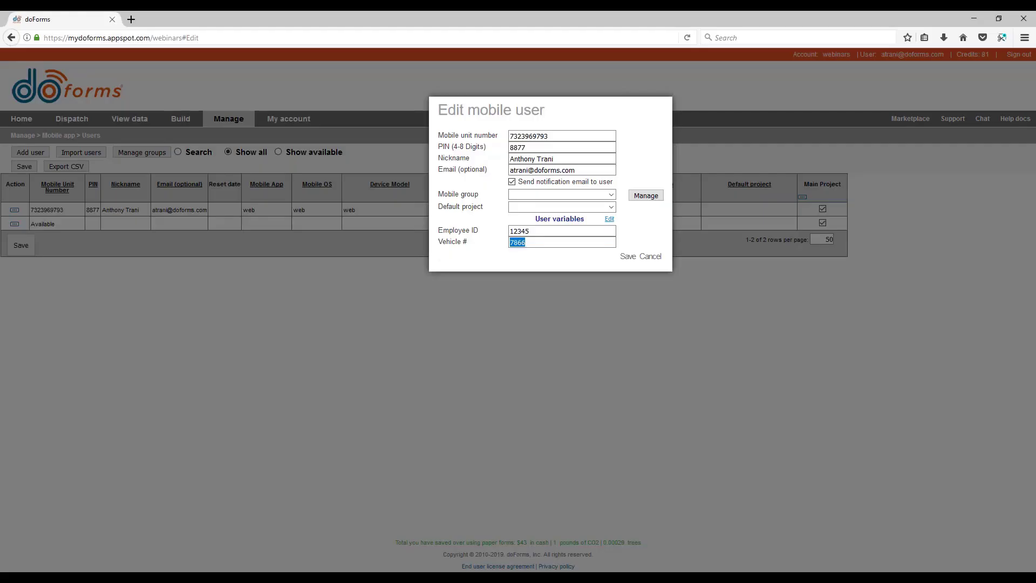
left_click(651, 256)
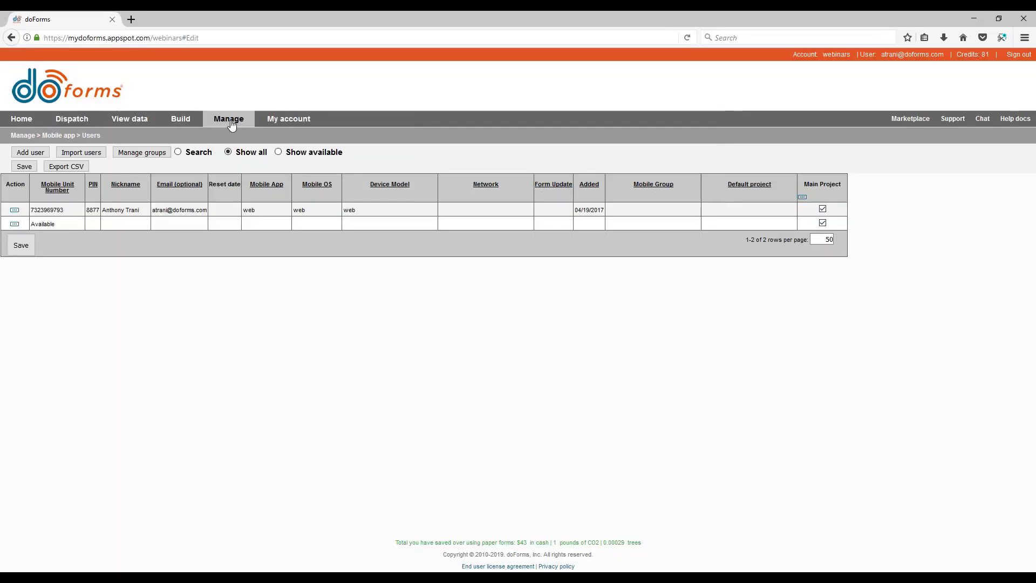
Step: Reopen the mobile users' user variables and review the data types available for a third variable, leaving it blank
left_click(600, 222)
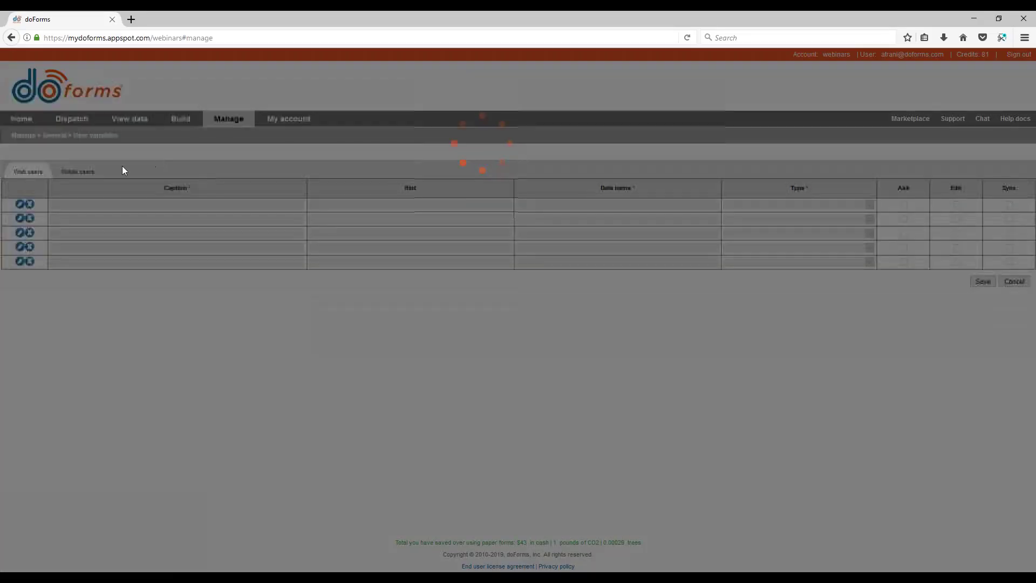
left_click(88, 173)
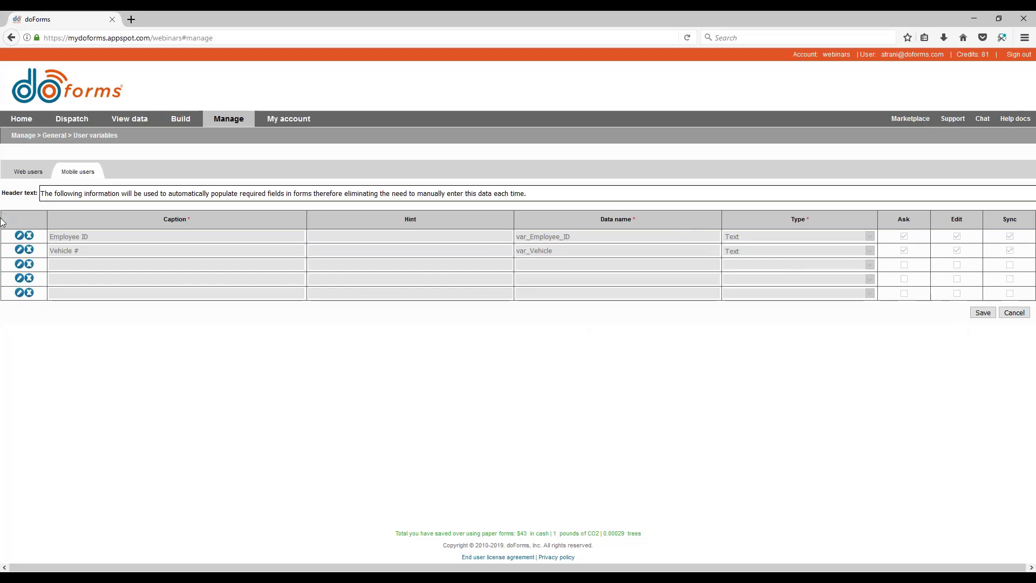
left_click(20, 264)
left_click(786, 265)
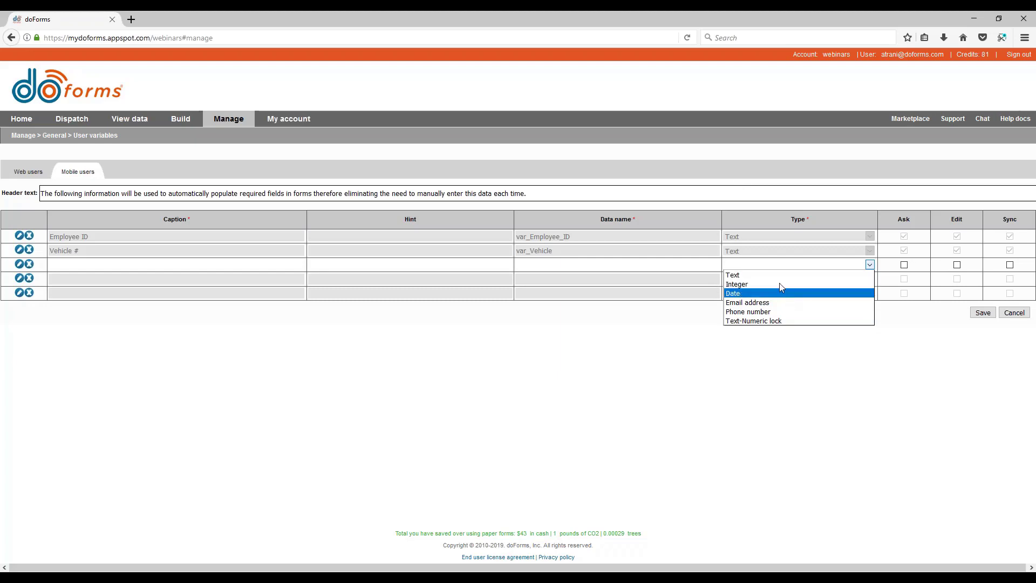
left_click(349, 420)
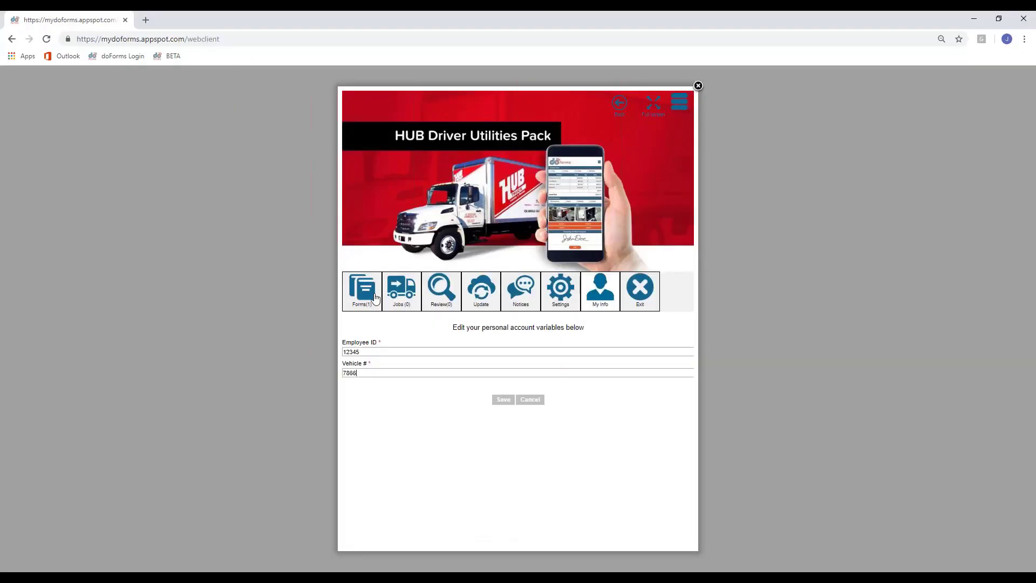
Step: Switch back to the web client, go to its Forms home screen and look through the tiles from Pricebook to Settings
left_click(374, 298)
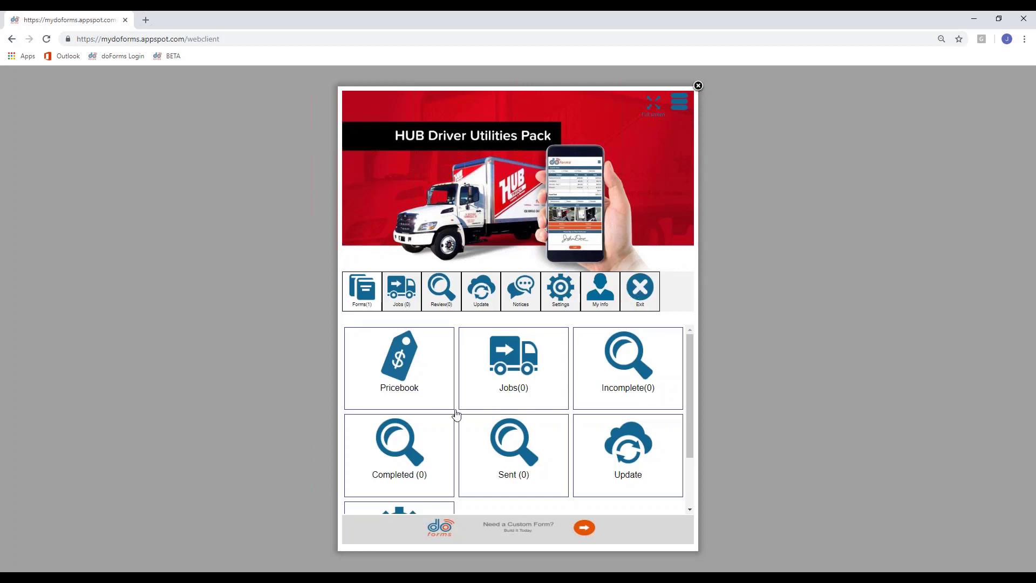
scroll(462, 421, "down", 2)
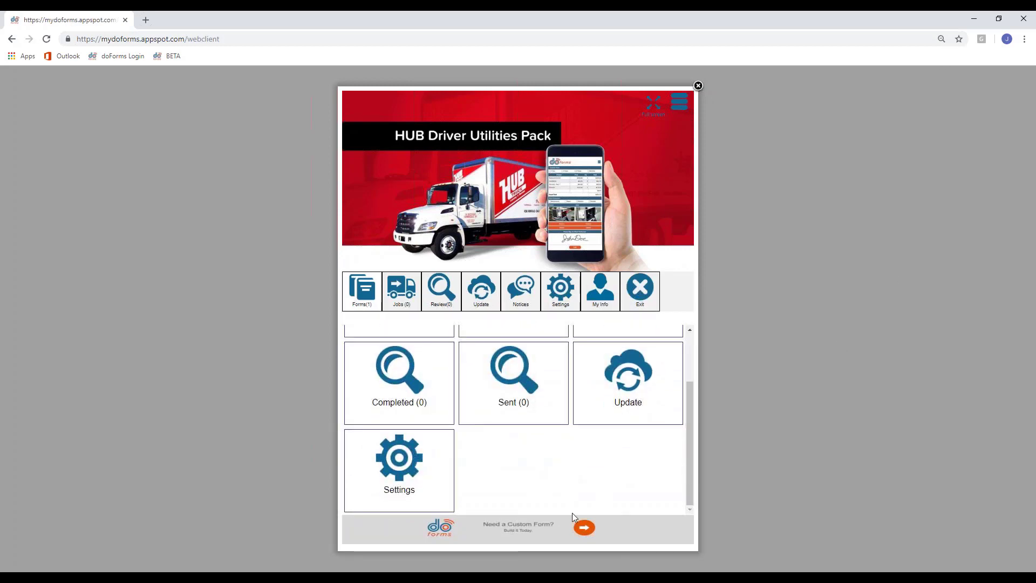
scroll(562, 458, "up", 2)
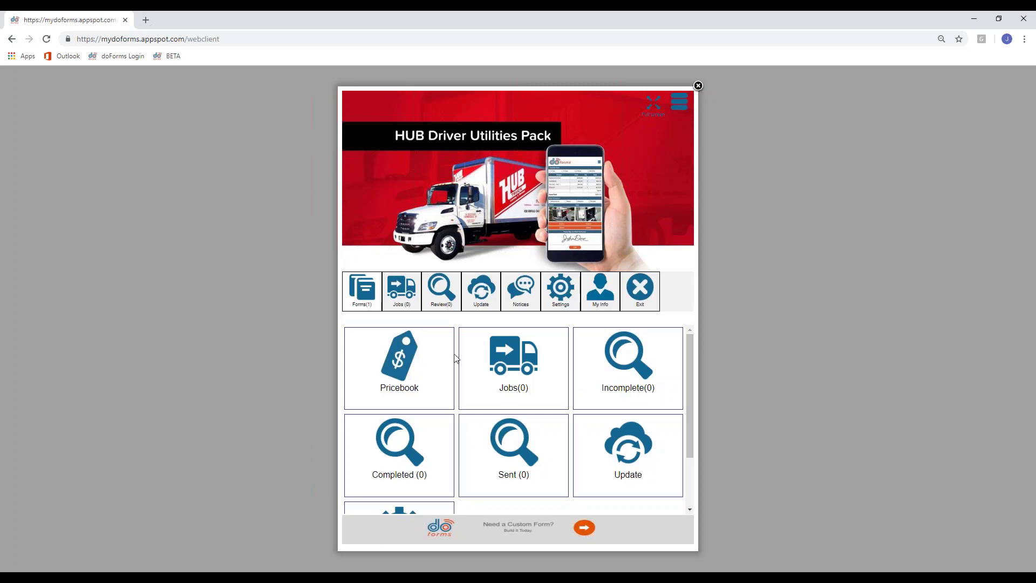
scroll(442, 412, "down", 1)
scroll(444, 412, "up", 1)
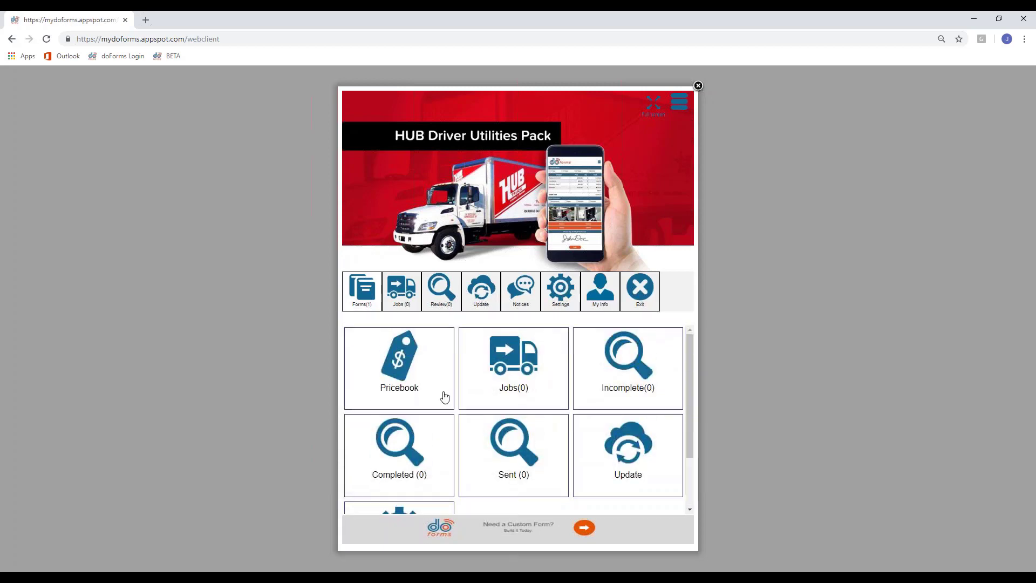